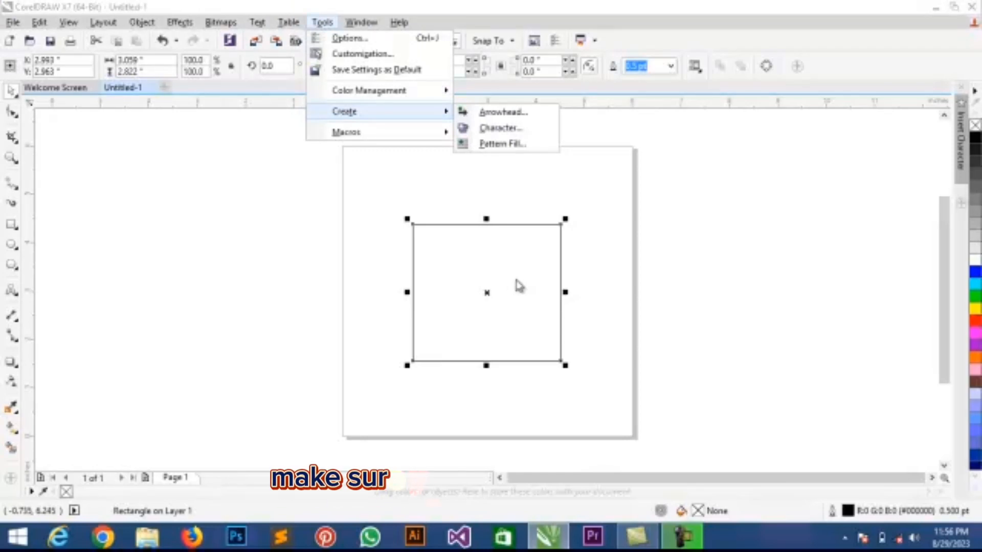
# Step: Run the Wizard.CreateCalendar macro from CalendarWizard (CalendarWizard.gms) and place the calendar inside the selected rectangle
pyautogui.click(322, 22)
pyautogui.click(323, 24)
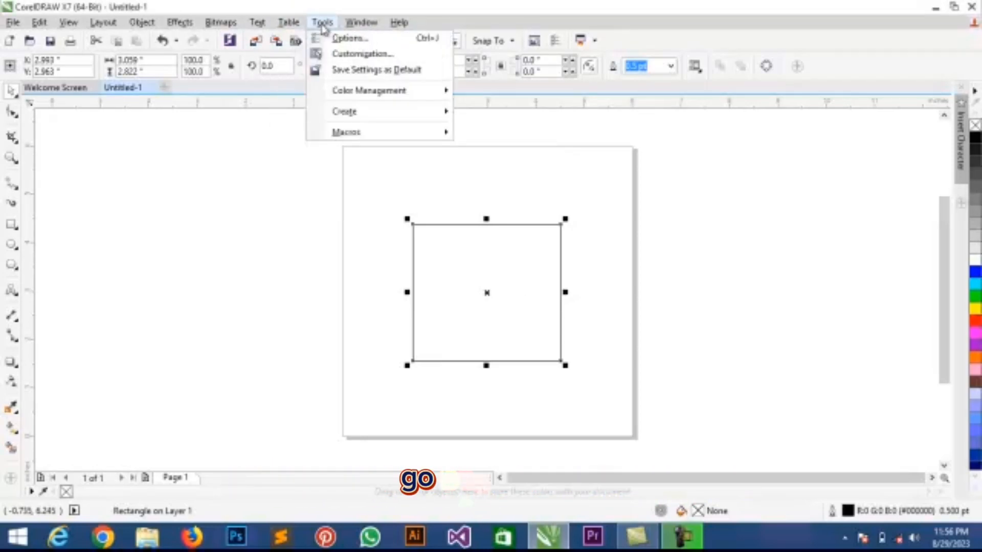
pyautogui.moveTo(369, 136)
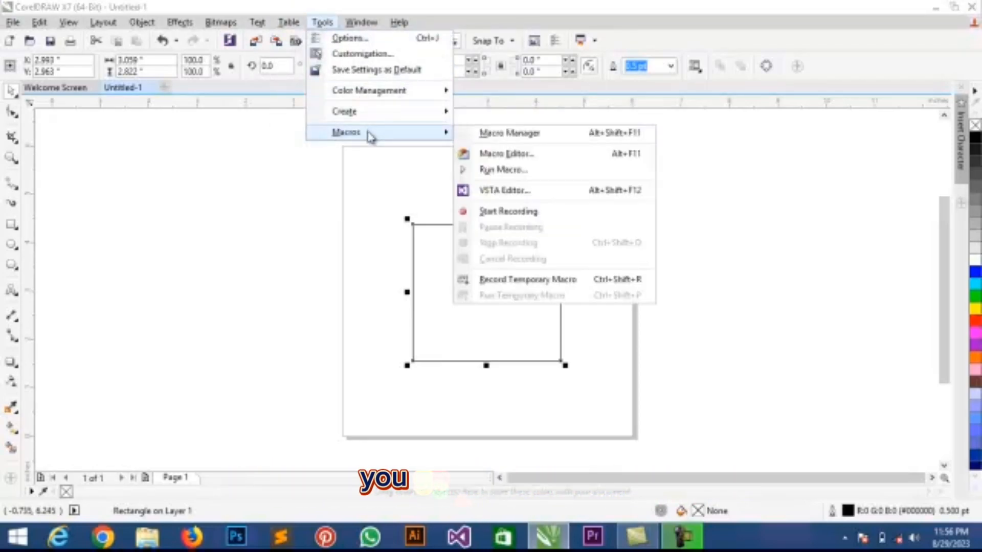
pyautogui.click(504, 171)
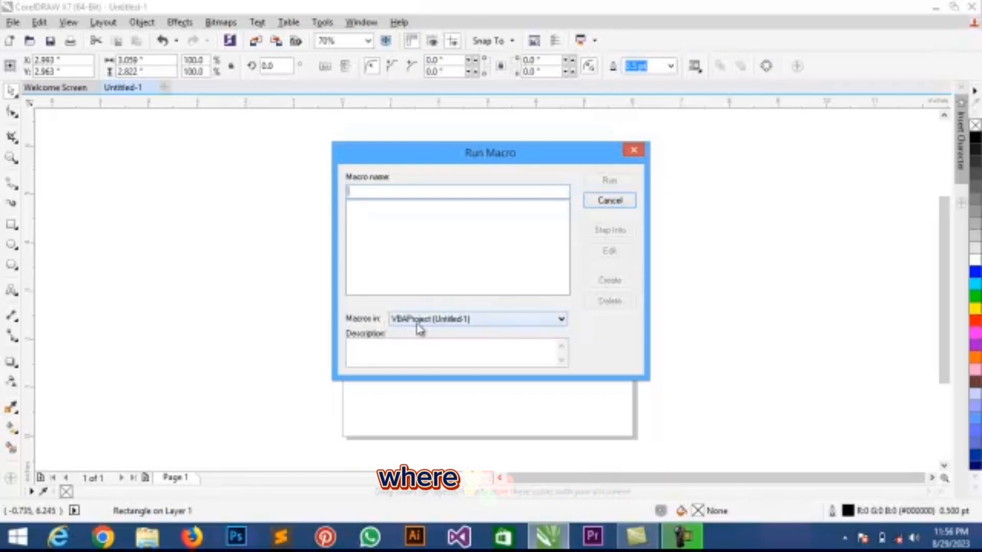
pyautogui.click(561, 321)
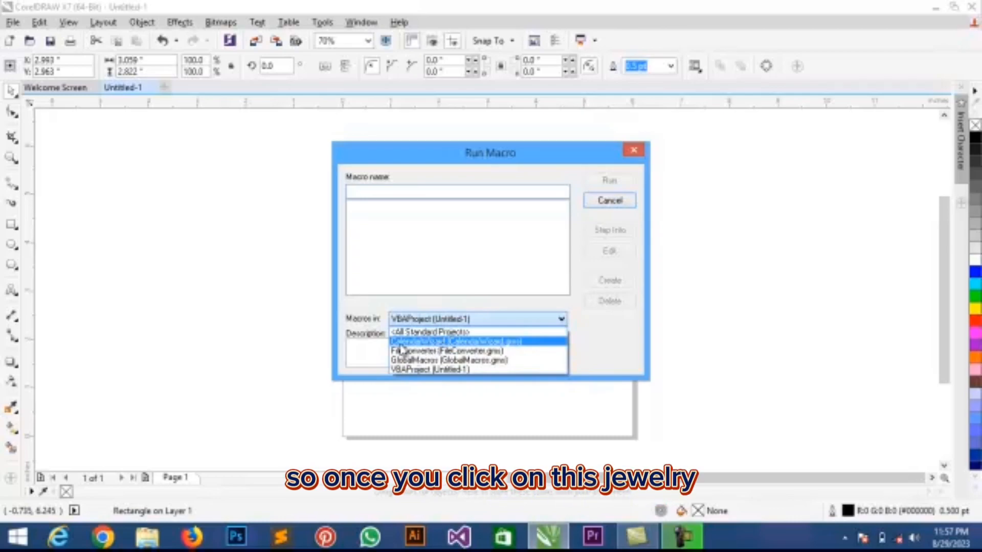
pyautogui.click(441, 342)
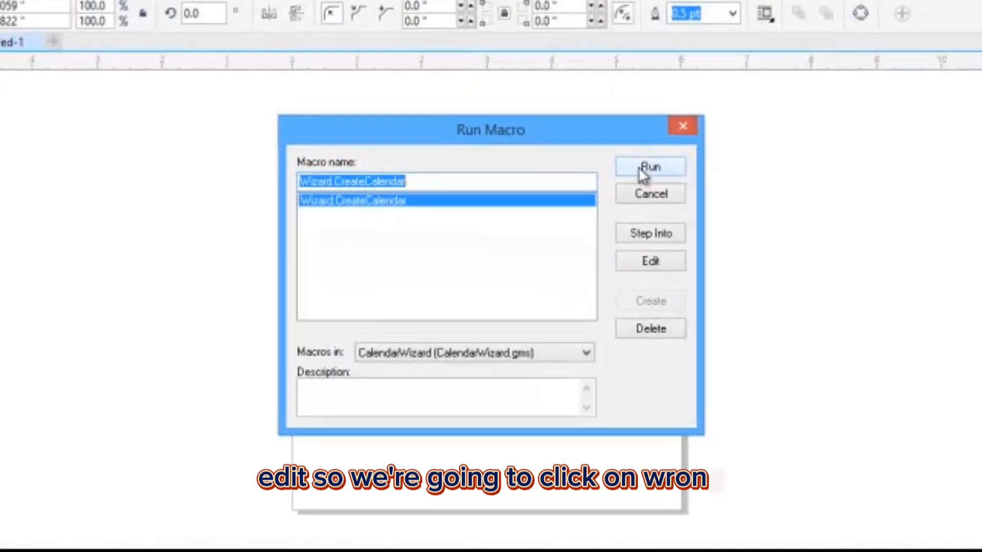
pyautogui.click(606, 183)
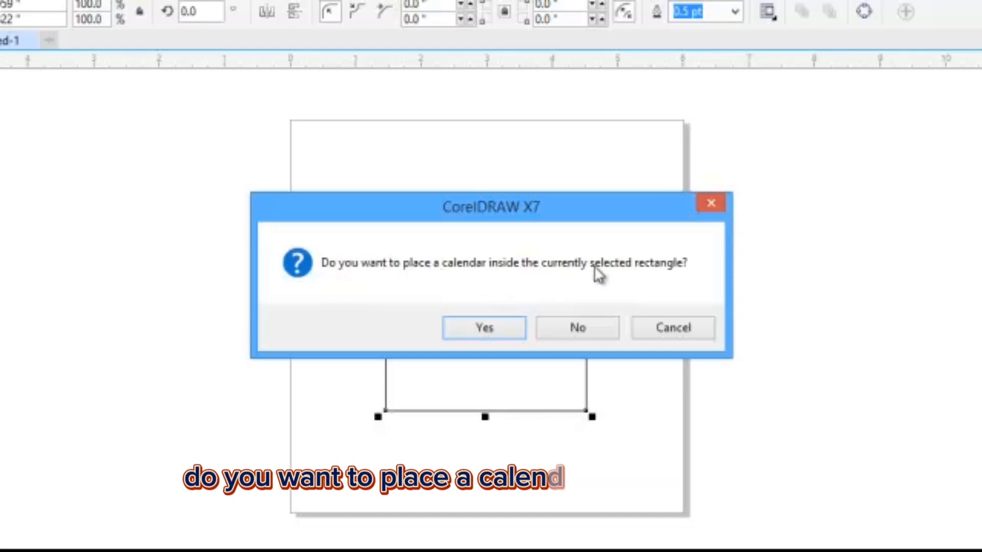
pyautogui.click(492, 327)
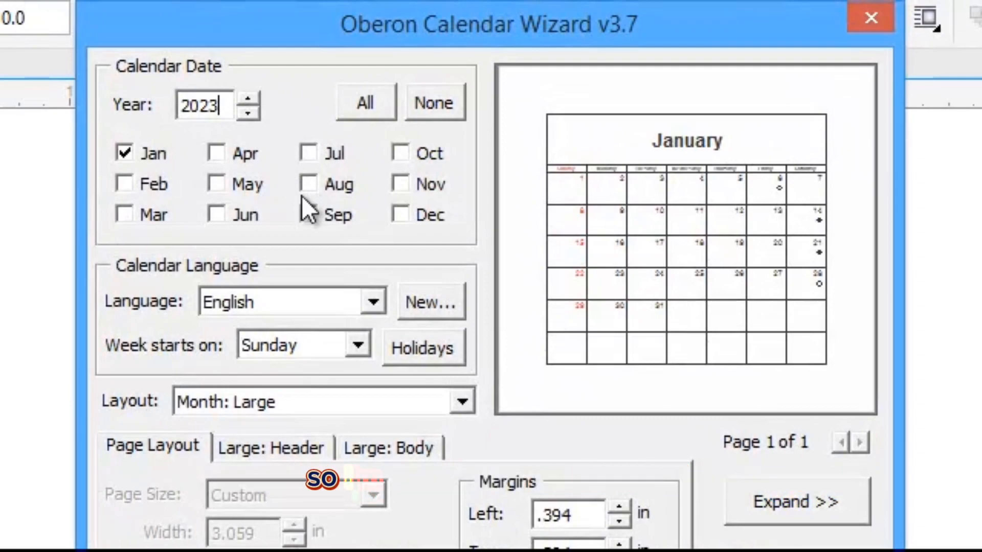
# Step: Include only September in the calendar, excluding January, and set the year to 2023
pyautogui.click(308, 214)
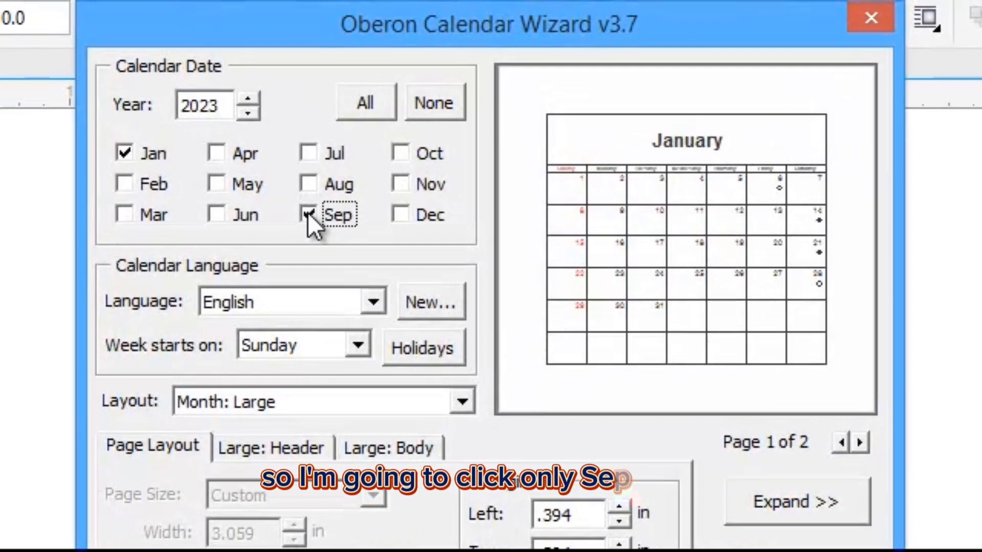
pyautogui.click(128, 154)
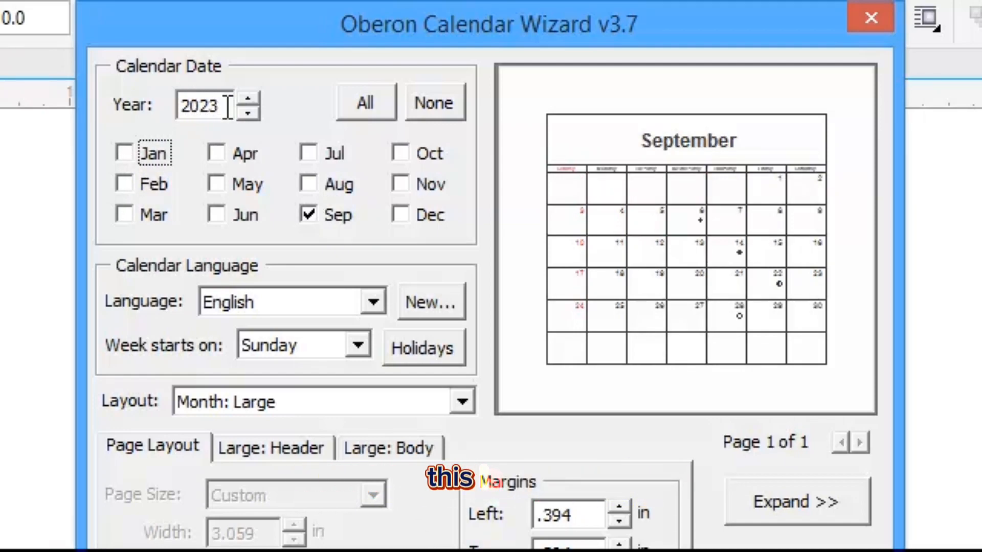
pyautogui.click(249, 111)
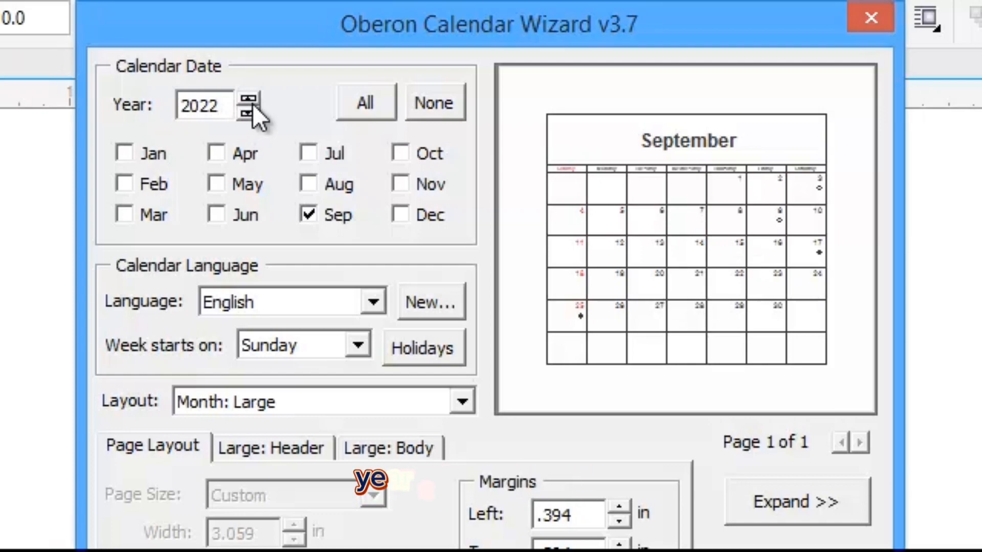
pyautogui.click(252, 101)
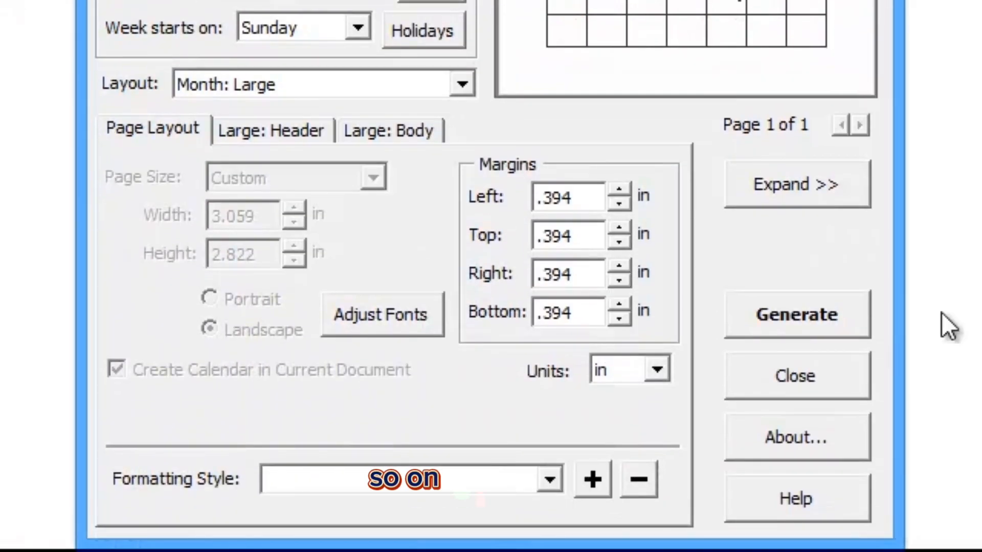
# Step: Generate the September calendar and close the calendar wizard
pyautogui.click(760, 310)
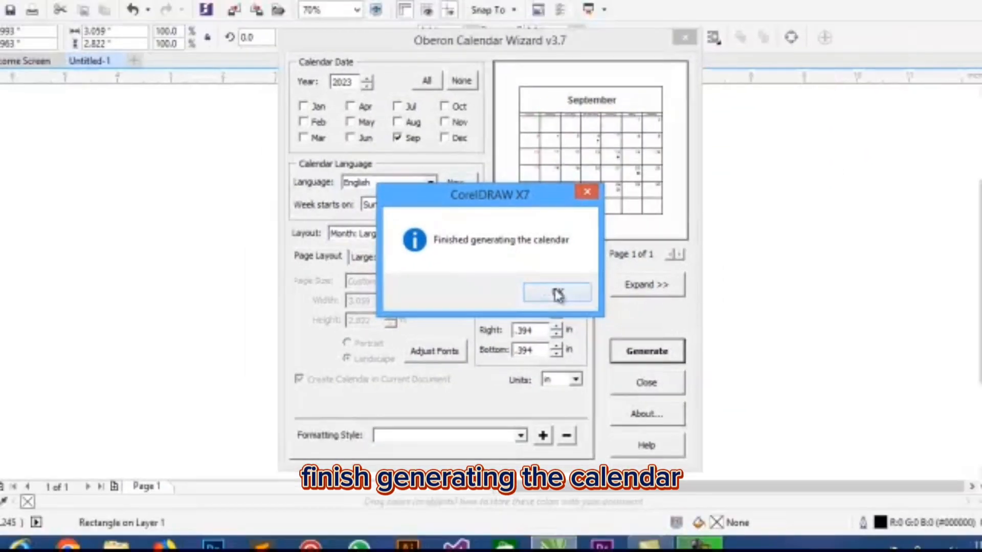
pyautogui.click(621, 199)
pyautogui.click(669, 67)
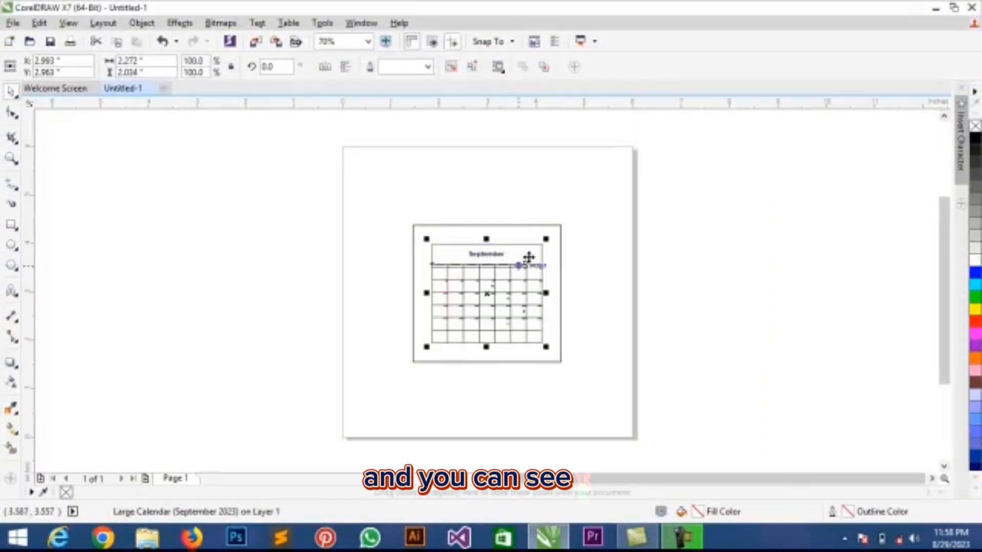
# Step: Enlarge the September calendar proportionally about its centre so it nearly fills the surrounding rectangle
pyautogui.click(394, 230)
pyautogui.press('z')
pyautogui.moveTo(389, 216); pyautogui.dragTo(570, 372)
pyautogui.press('space')
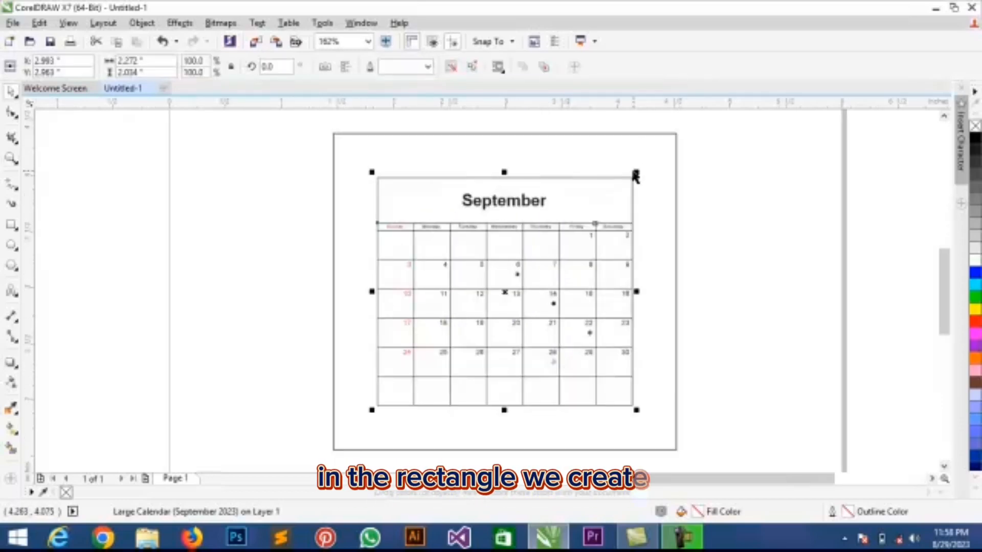
pyautogui.moveTo(627, 175); pyautogui.dragTo(665, 143)
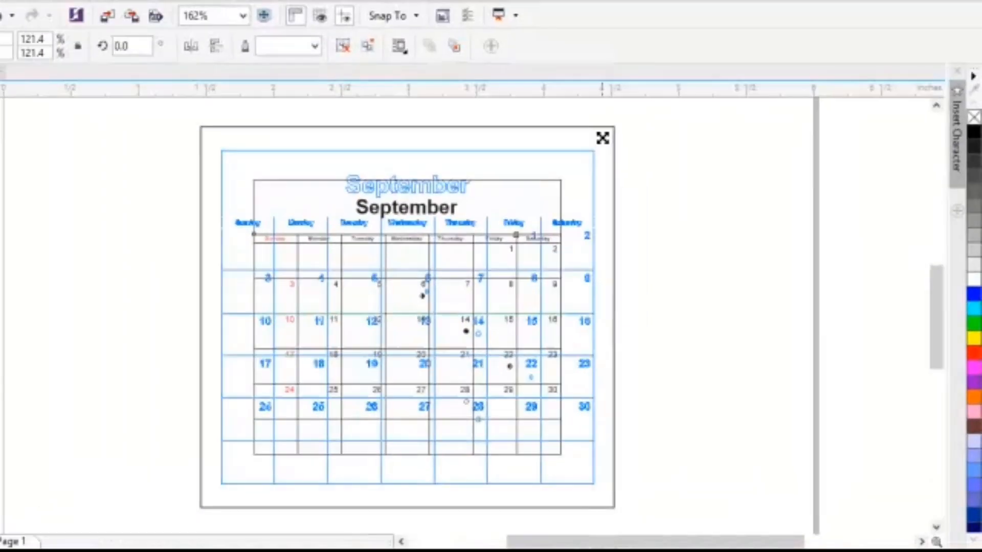
pyautogui.moveTo(602, 138); pyautogui.dragTo(610, 130)
pyautogui.moveTo(324, 99); pyautogui.dragTo(323, 99)
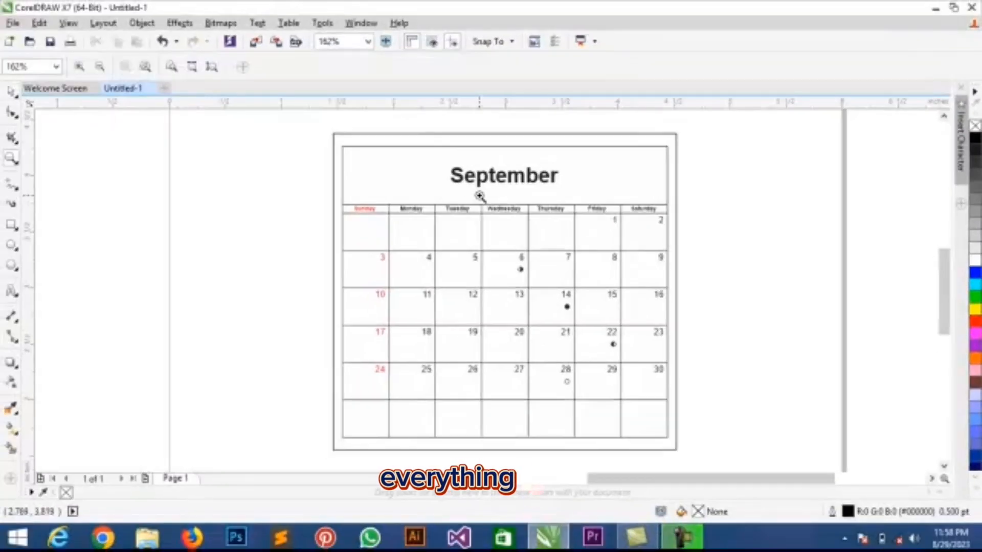
# Step: Move the September calendar together with its rectangle off the page, into the empty area beyond the page's upper left
pyautogui.hotkey('shift', 'F4')
pyautogui.press('space')
pyautogui.moveTo(369, 216); pyautogui.dragTo(649, 403)
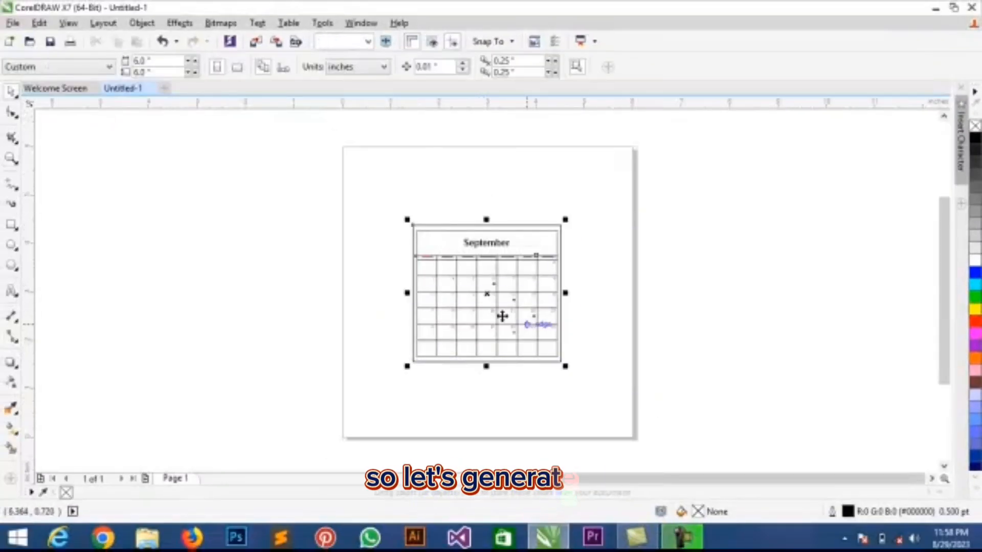
pyautogui.moveTo(502, 316); pyautogui.dragTo(140, 214)
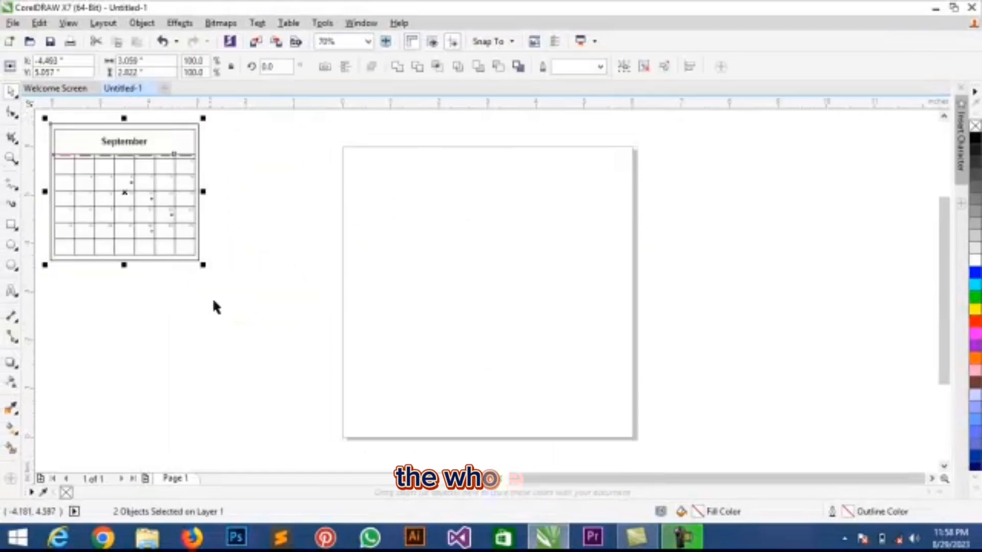
# Step: Draw a wide rectangle about 6.9 by 3.4 inches across the middle of the page and keep it selected
pyautogui.click(144, 315)
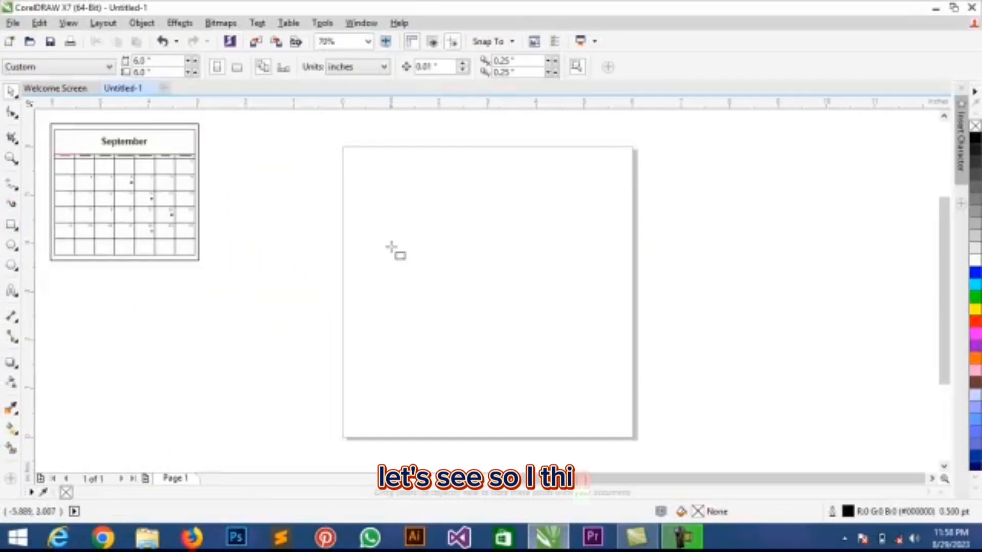
pyautogui.moveTo(339, 216); pyautogui.dragTo(675, 381)
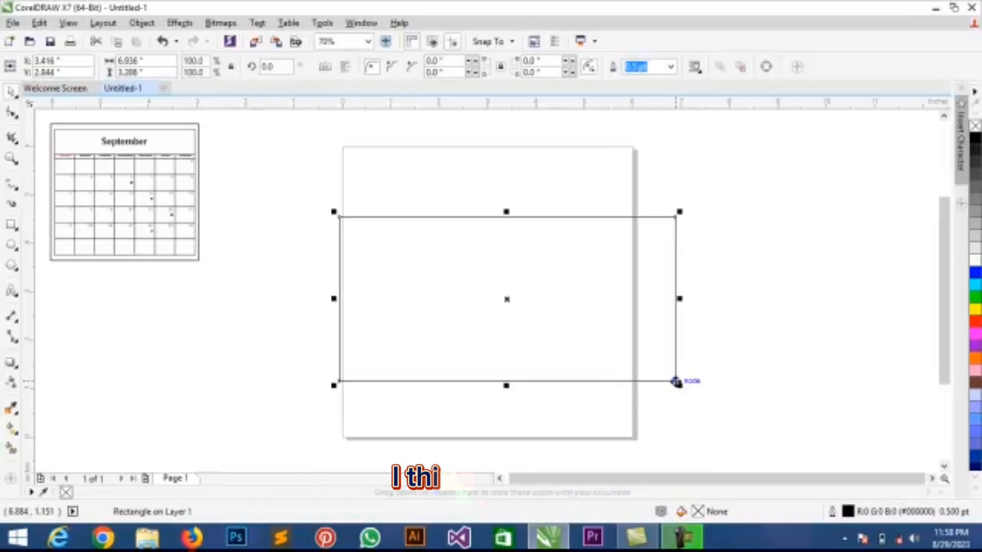
pyautogui.click(704, 349)
pyautogui.click(556, 321)
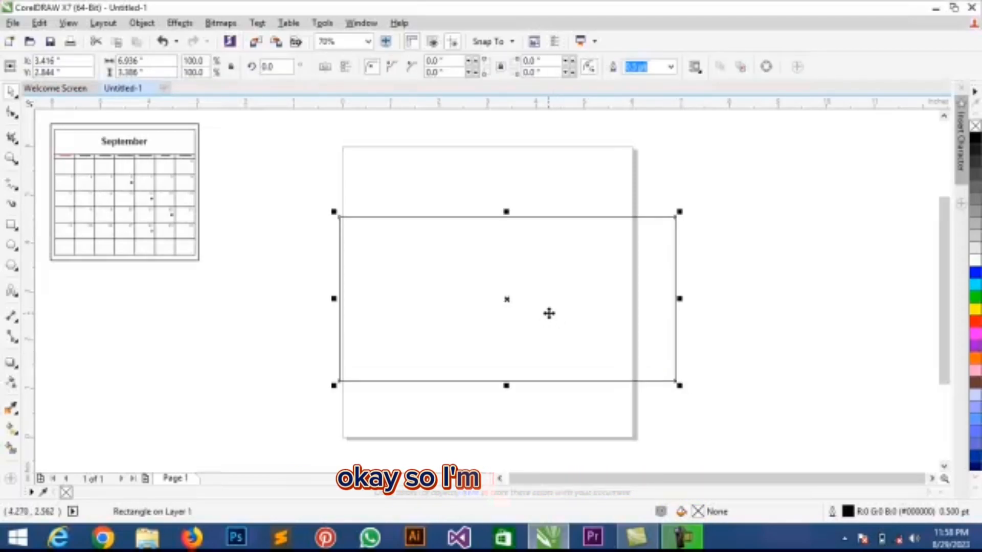
# Step: Run CalendarWizard's calendar creation macro on the new wide rectangle, choosing to place the calendar inside it
pyautogui.click(322, 23)
pyautogui.moveTo(363, 134)
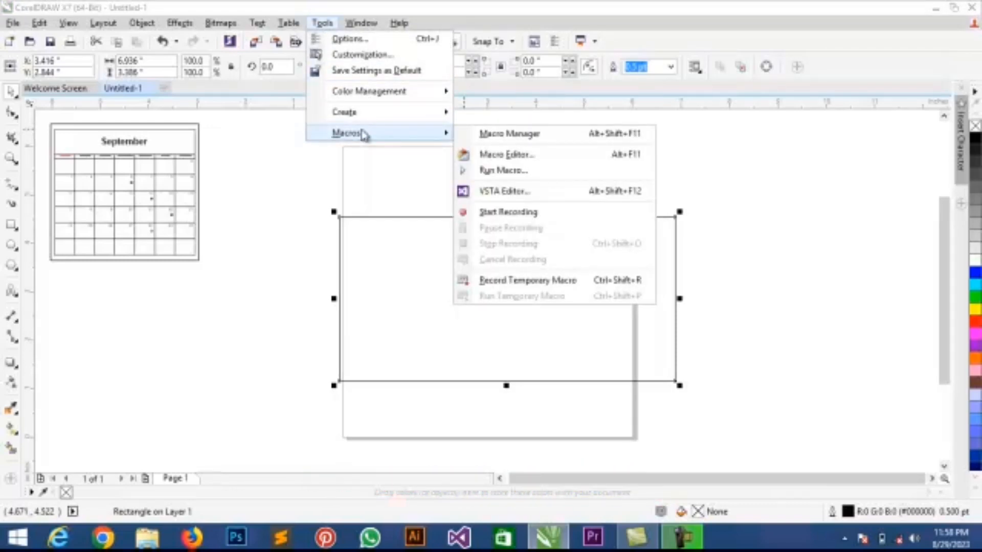
pyautogui.click(502, 172)
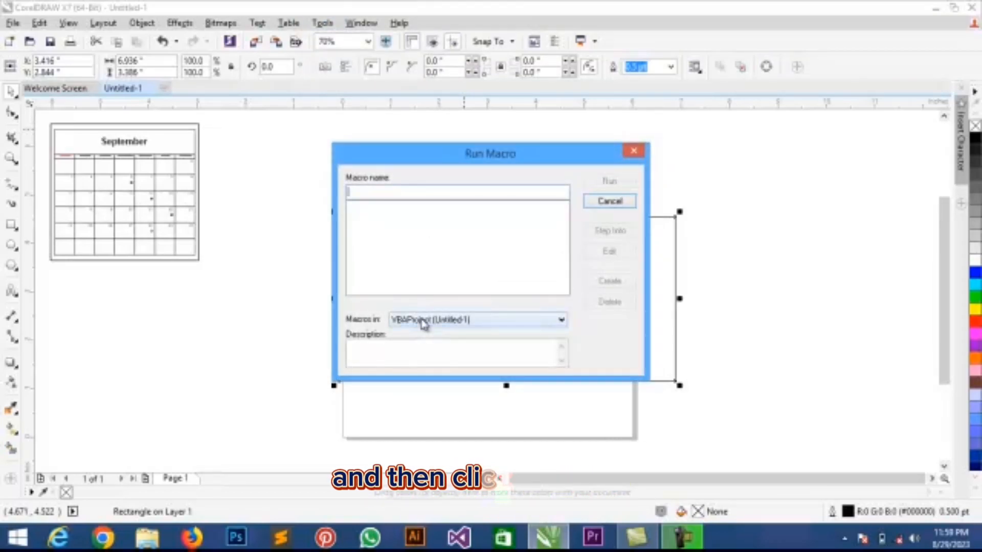
pyautogui.click(561, 322)
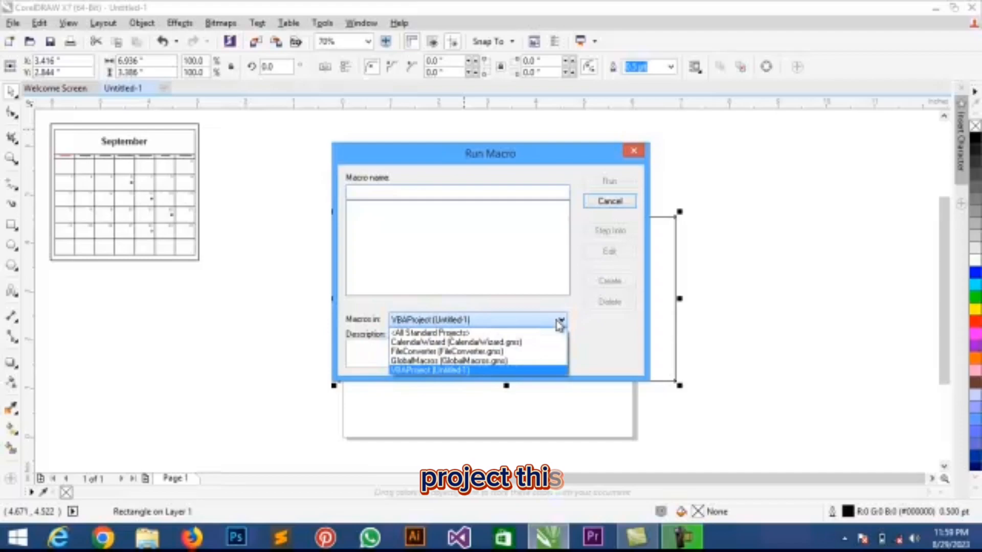
pyautogui.click(514, 342)
pyautogui.click(611, 187)
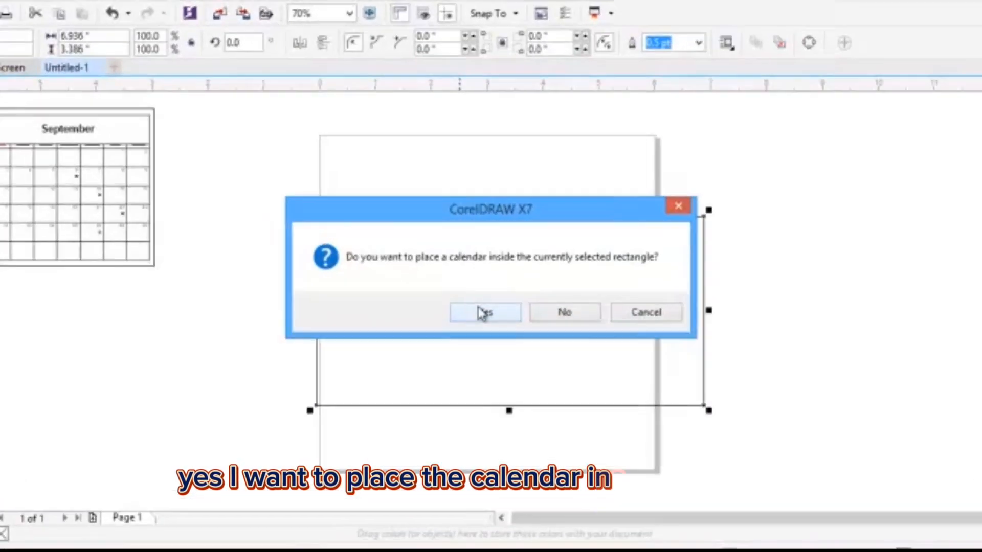
pyautogui.click(484, 313)
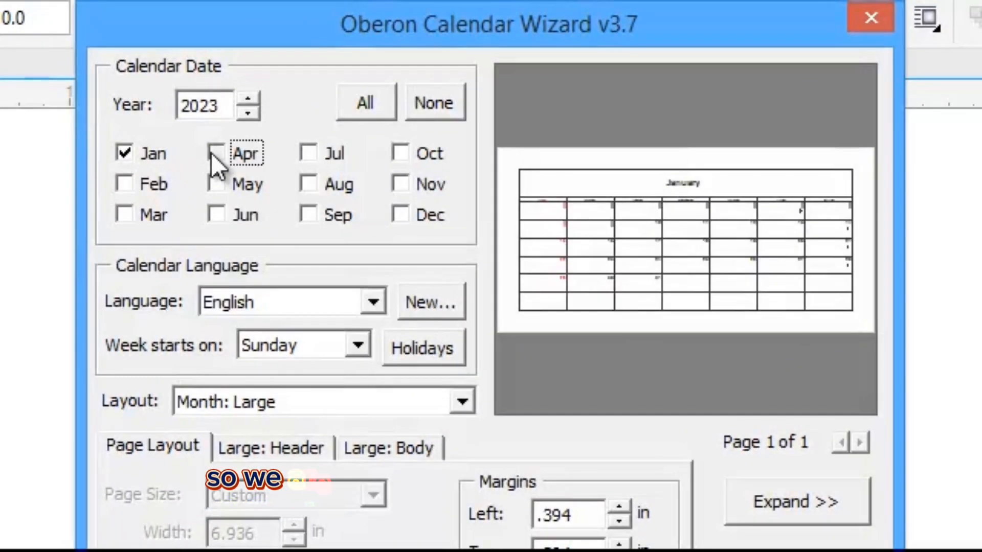
# Step: Include all twelve months, January through December, in the 2023 calendar
pyautogui.click(316, 97)
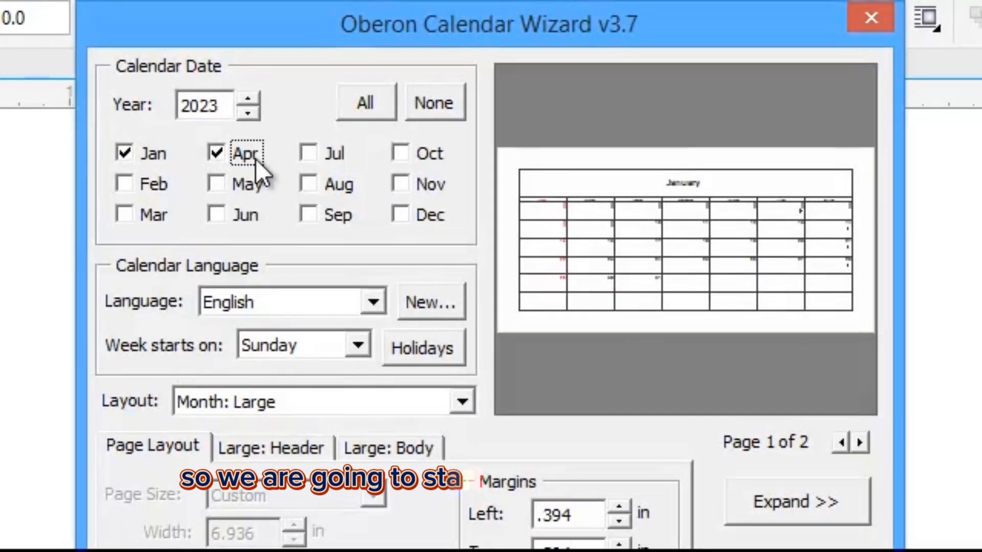
pyautogui.click(124, 184)
pyautogui.click(124, 215)
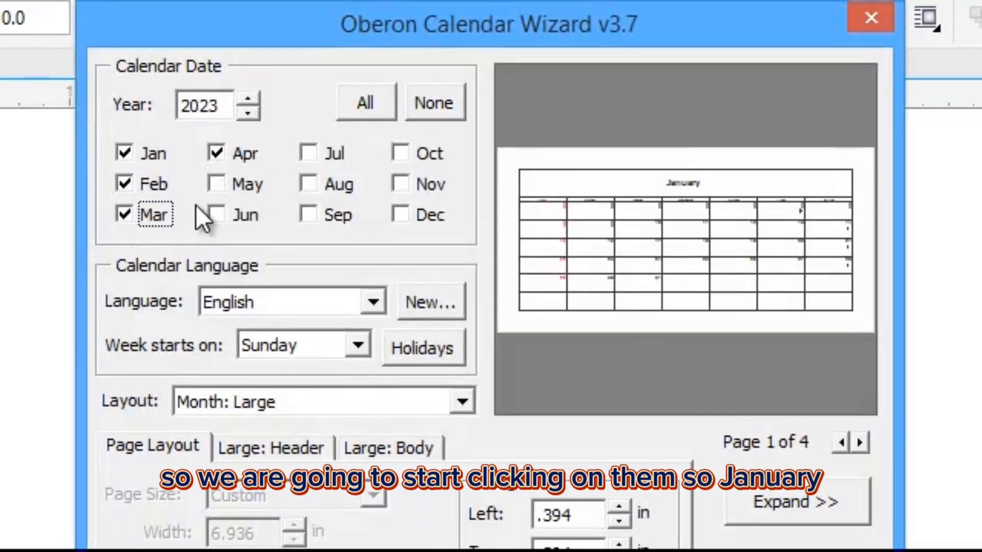
pyautogui.click(214, 187)
pyautogui.click(216, 214)
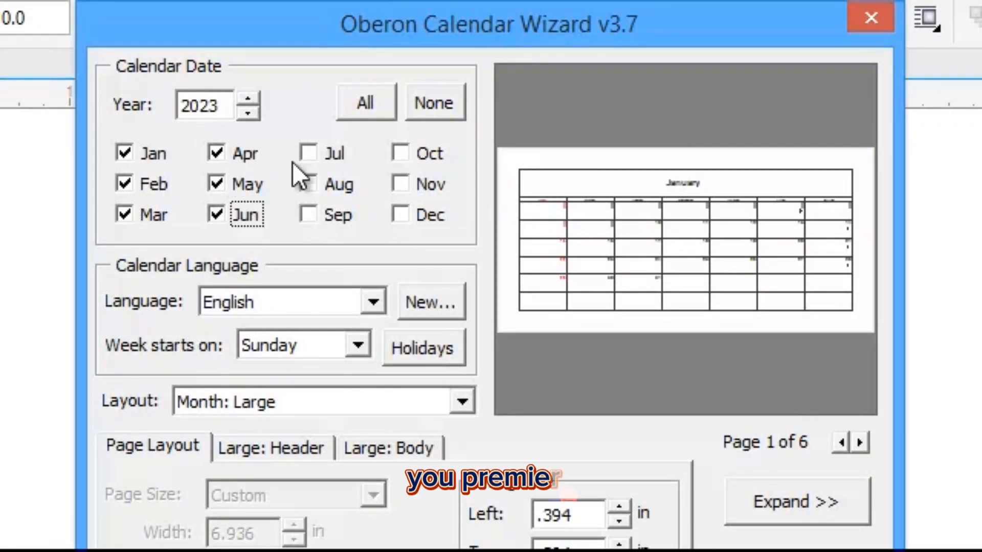
pyautogui.click(307, 189)
pyautogui.click(341, 204)
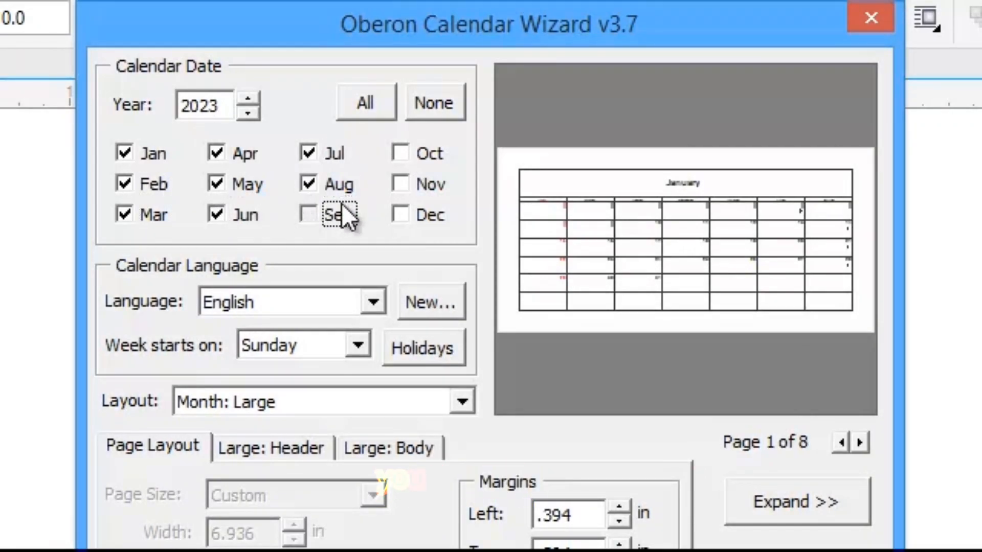
pyautogui.click(400, 153)
pyautogui.click(400, 184)
pyautogui.click(400, 215)
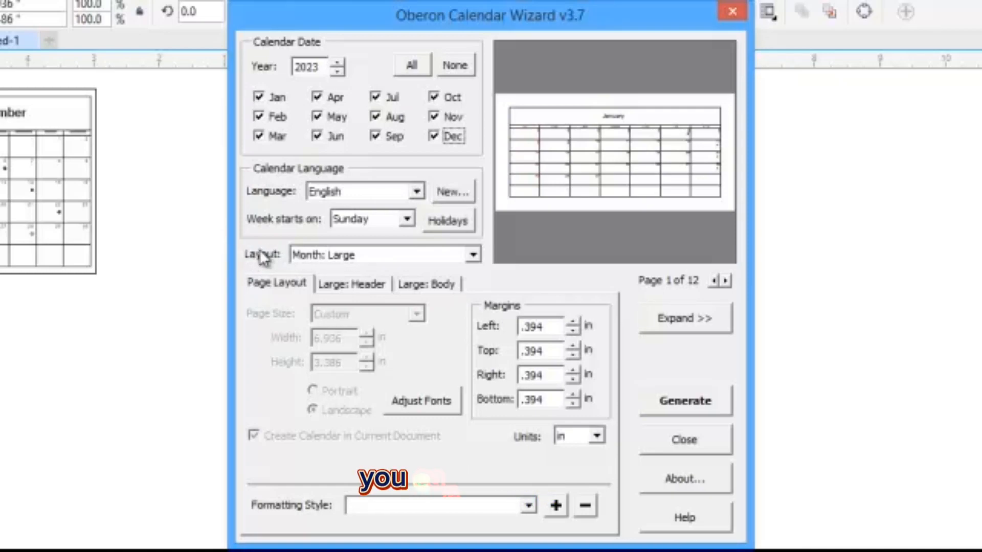
# Step: Preview the Year: Image + 12 Small [4x3] layout and set the calendar layout to Year: Image + 12 Small [Top/Bottom]
pyautogui.click(474, 256)
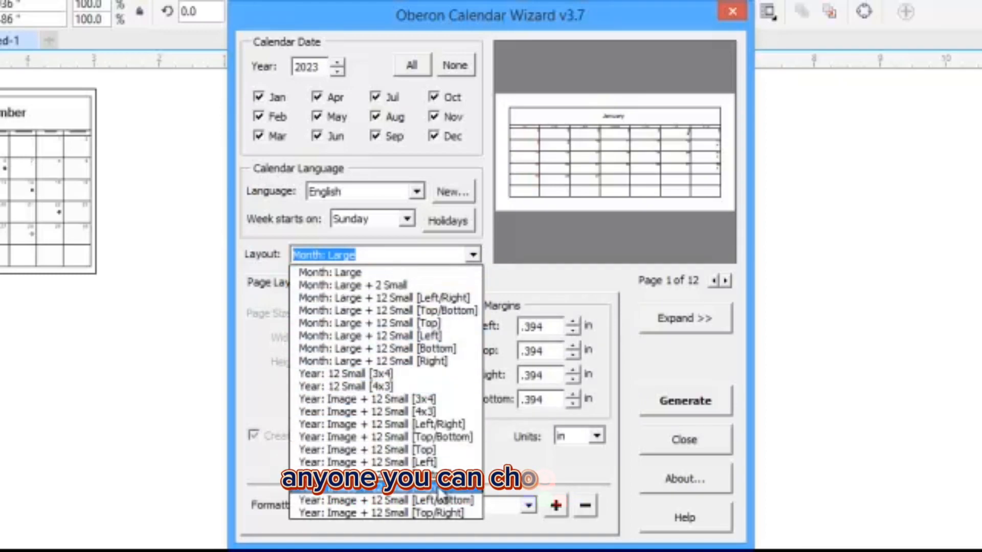
pyautogui.click(389, 412)
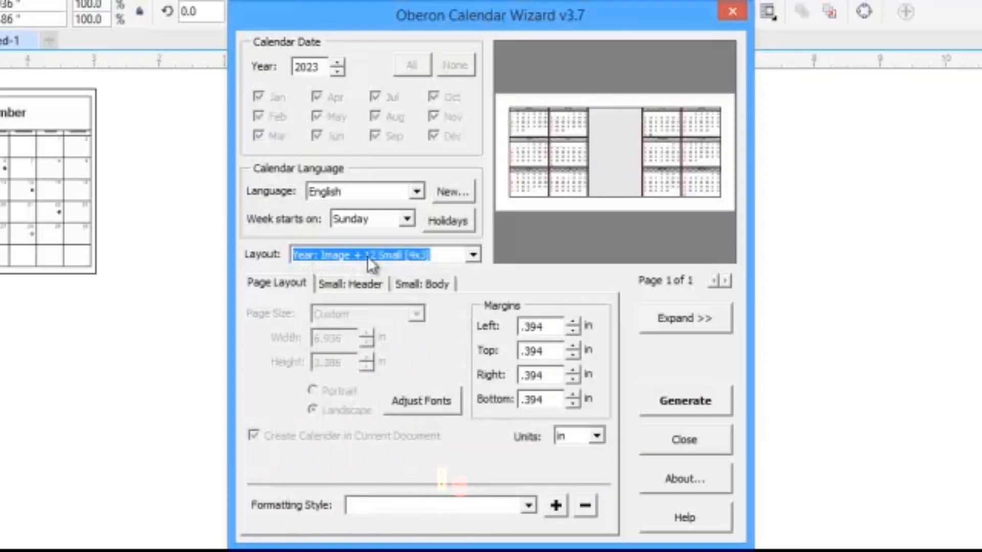
pyautogui.click(474, 256)
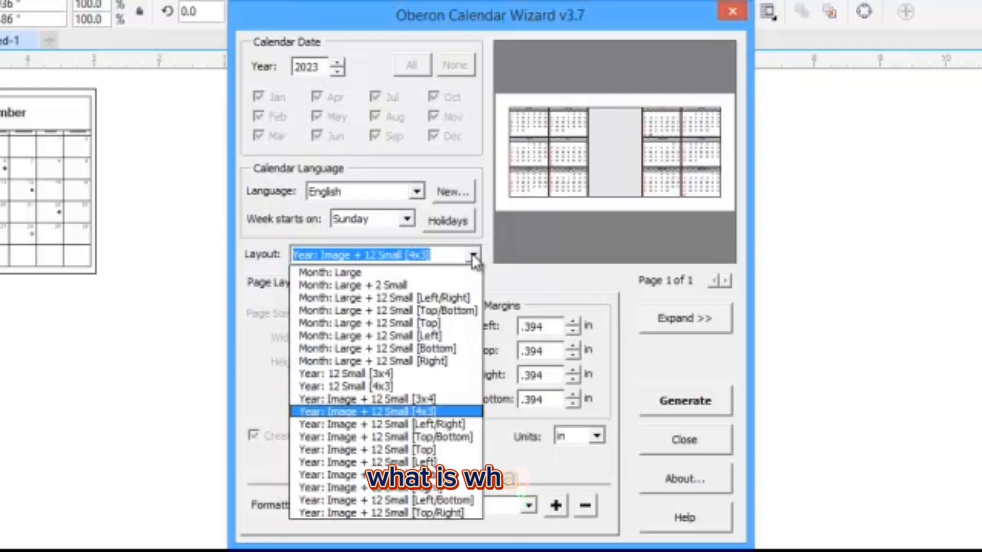
pyautogui.click(431, 438)
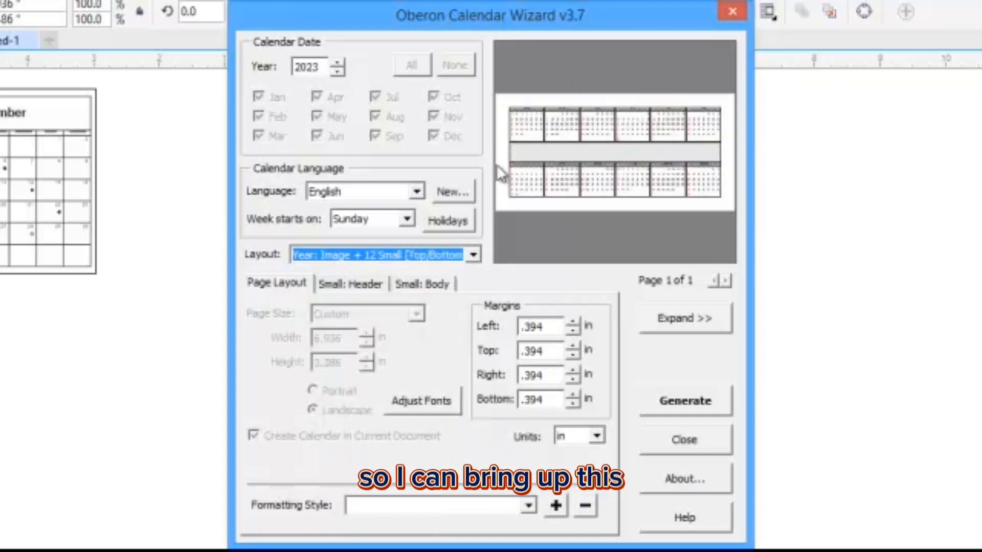
# Step: Preview the Year: Image + 12 Small [4x3], Month: Large + 12 Small [Right] and Month: Large + 12 Small [Top/Bottom] layouts
pyautogui.click(473, 254)
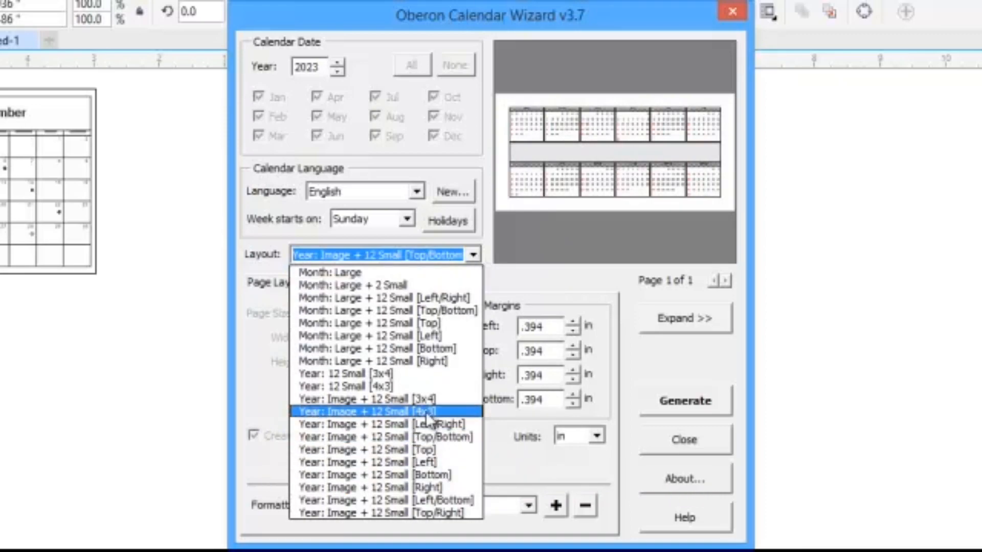
pyautogui.click(427, 413)
pyautogui.click(472, 254)
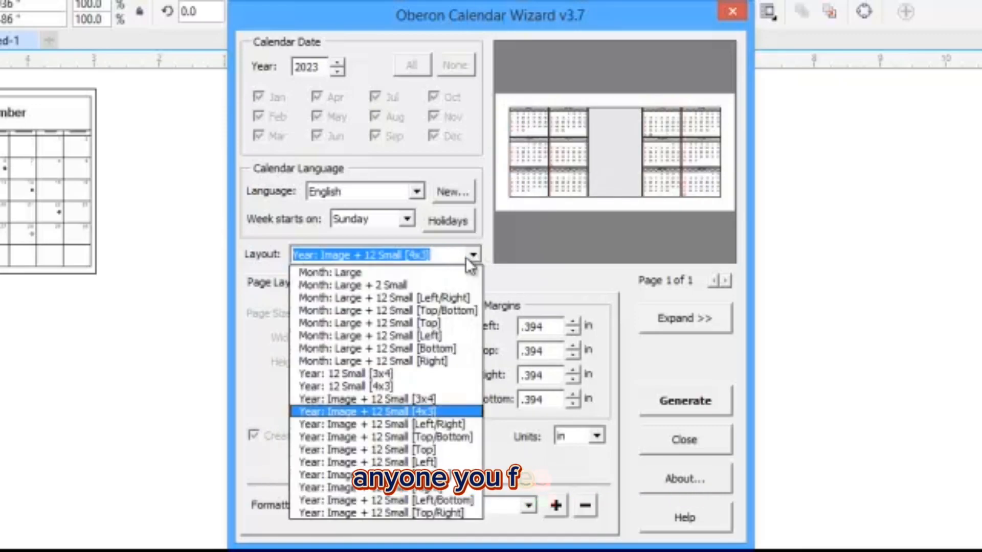
pyautogui.click(415, 361)
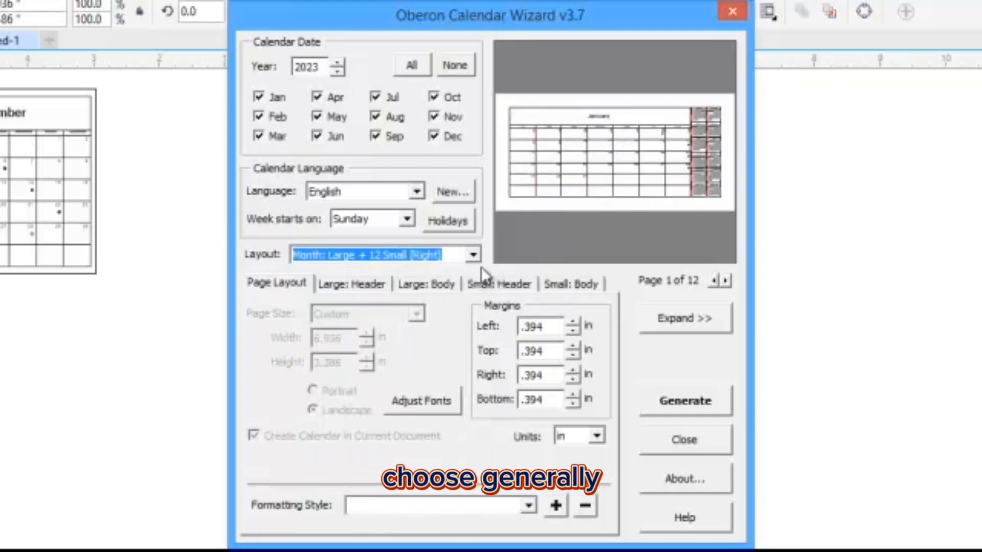
pyautogui.click(473, 255)
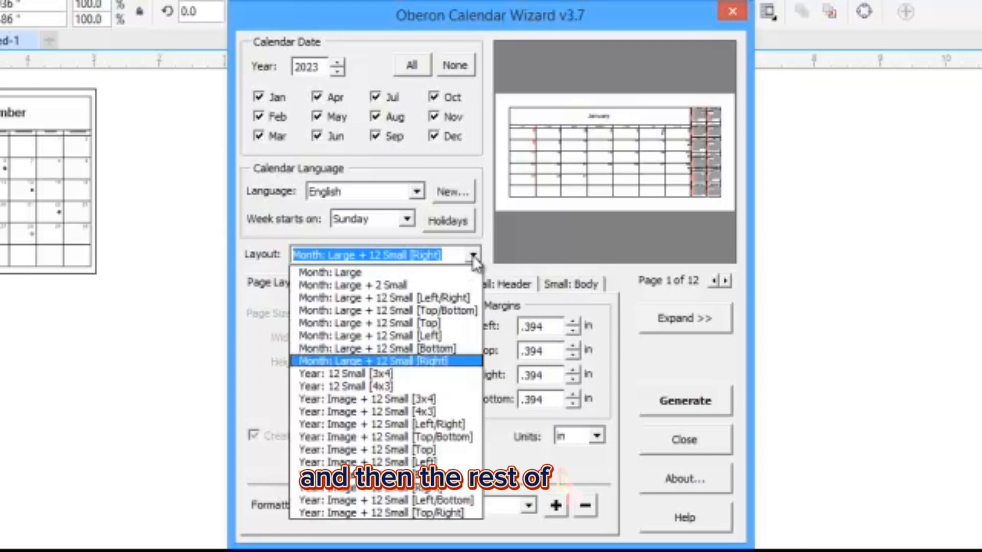
pyautogui.click(439, 310)
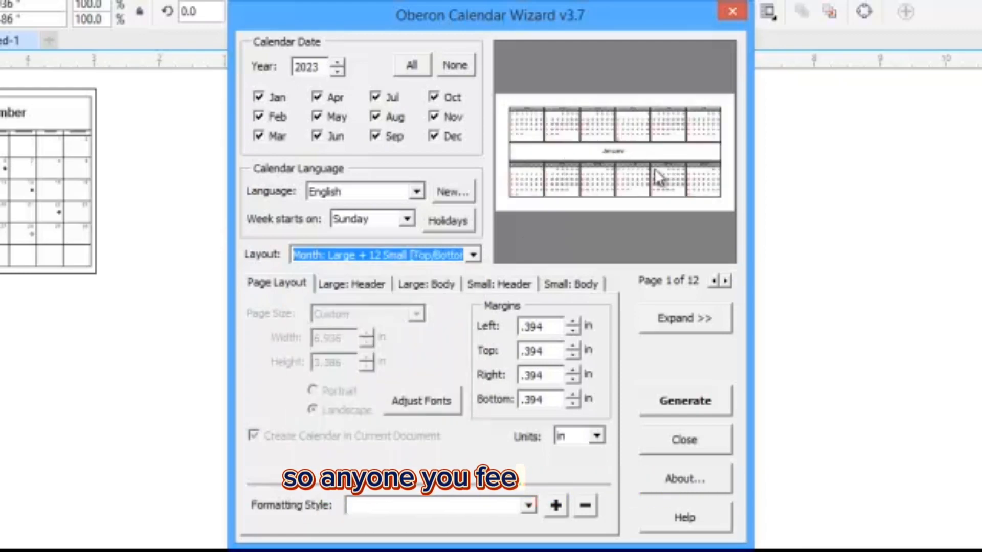
# Step: Generate the 2023 calendar with the Year: Image + 12 Small [Bottom] layout and close the wizard
pyautogui.click(474, 255)
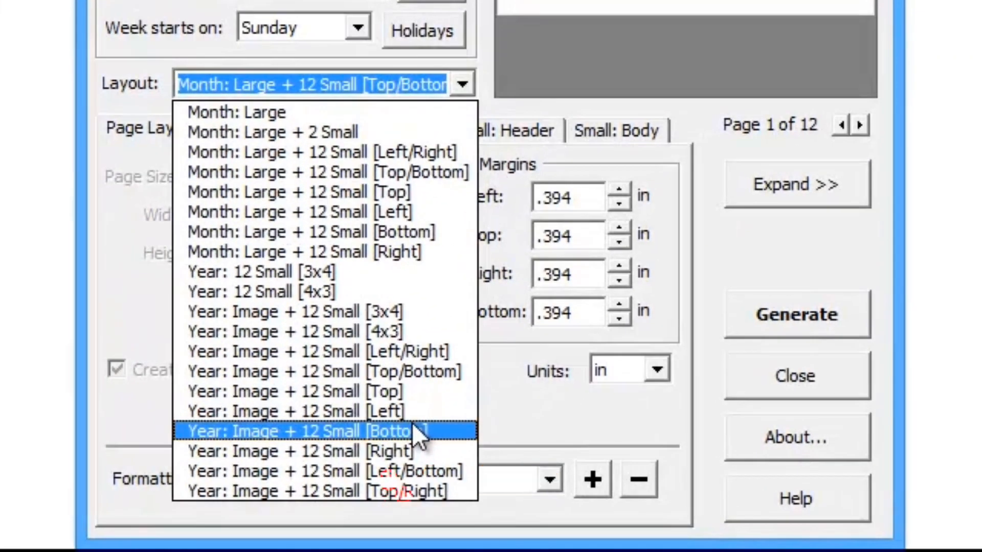
pyautogui.click(443, 475)
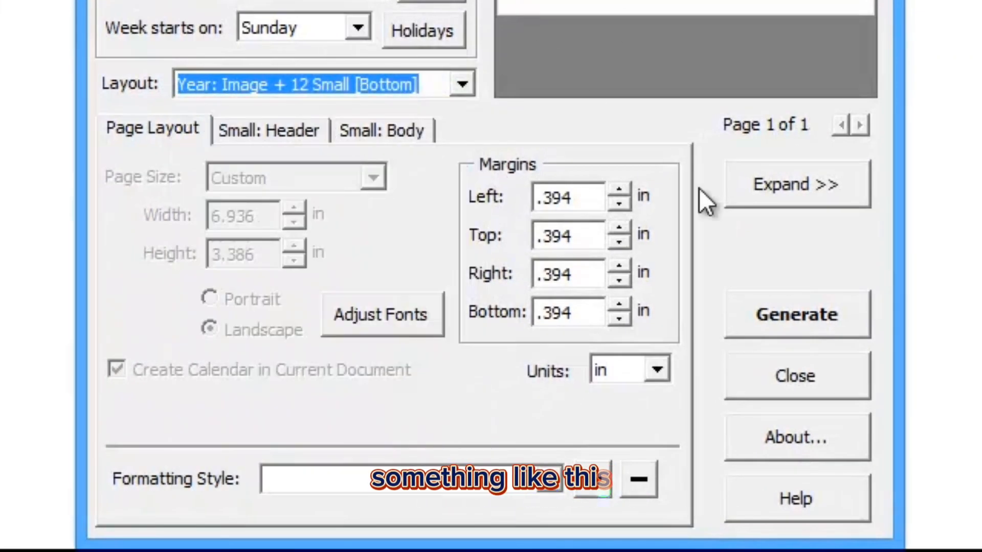
pyautogui.click(772, 324)
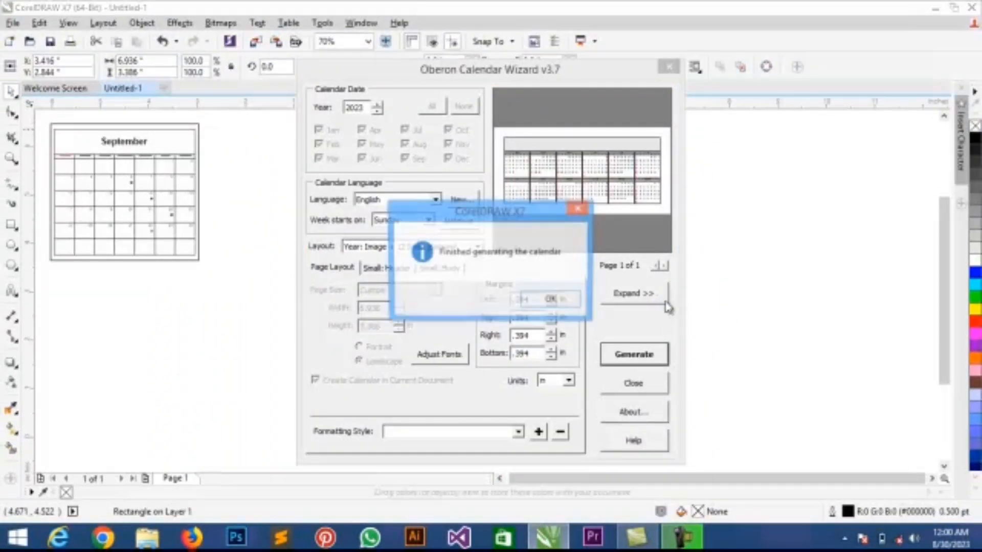
pyautogui.click(557, 303)
pyautogui.click(668, 67)
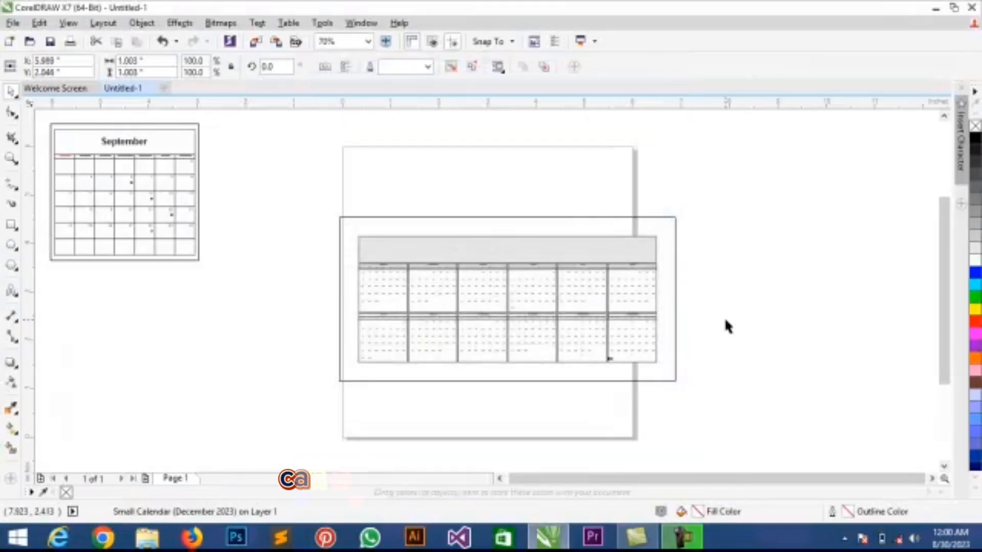
# Step: Select all the generated year calendar objects and enlarge them to about 6.58 by 2.78 inches within the wide rectangle
pyautogui.click(724, 358)
pyautogui.moveTo(546, 297); pyautogui.dragTo(327, 231)
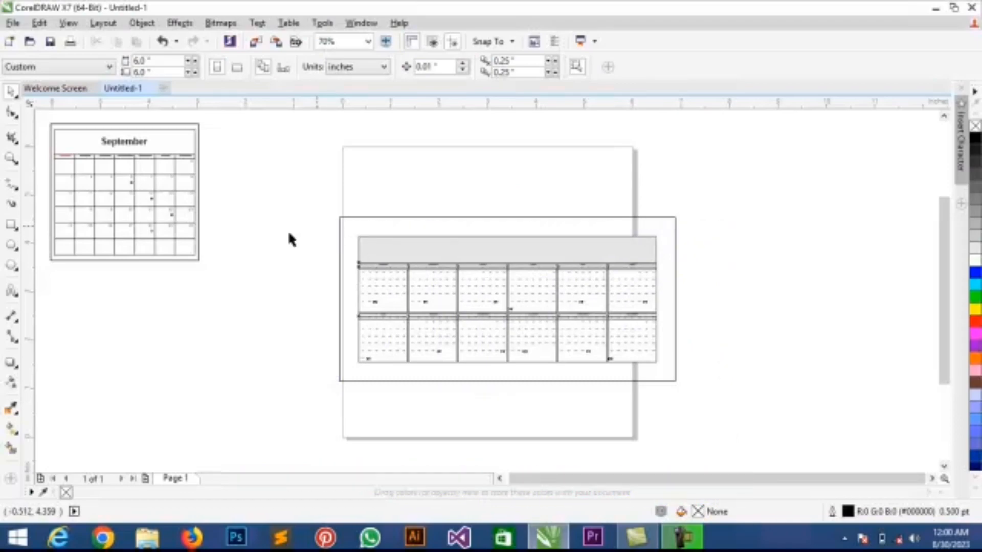
pyautogui.moveTo(520, 326); pyautogui.dragTo(690, 383)
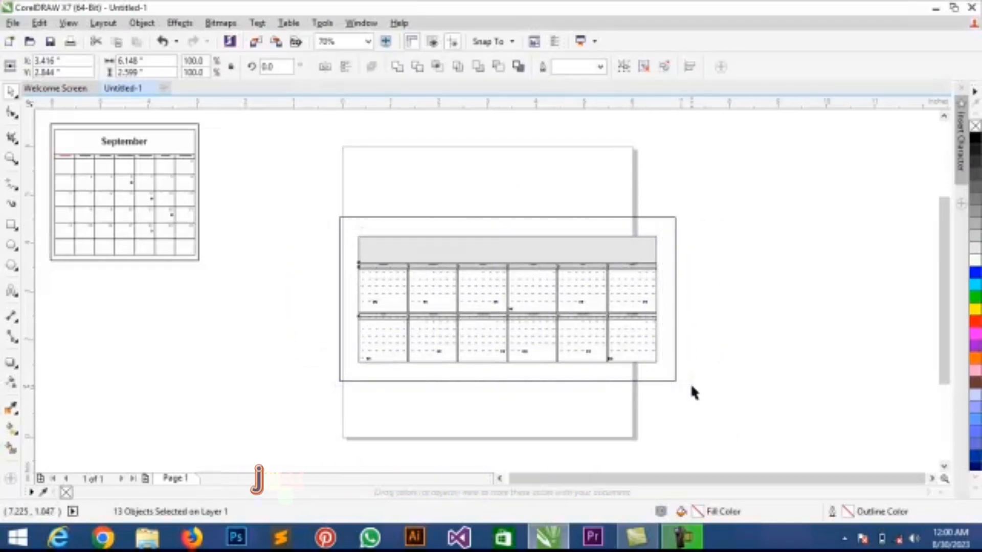
pyautogui.click(653, 248)
pyautogui.click(651, 244)
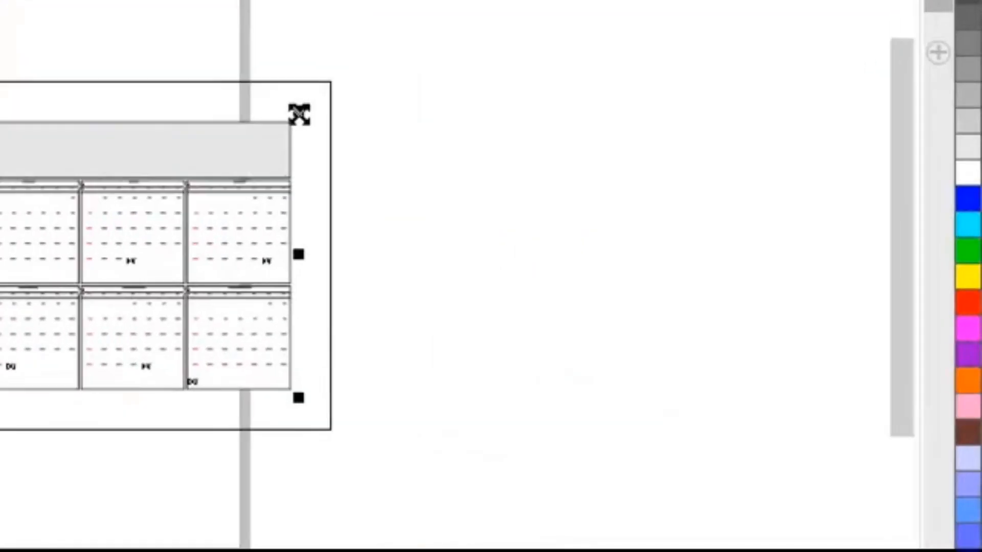
pyautogui.moveTo(661, 232); pyautogui.dragTo(671, 226)
pyautogui.moveTo(319, 100); pyautogui.dragTo(318, 99)
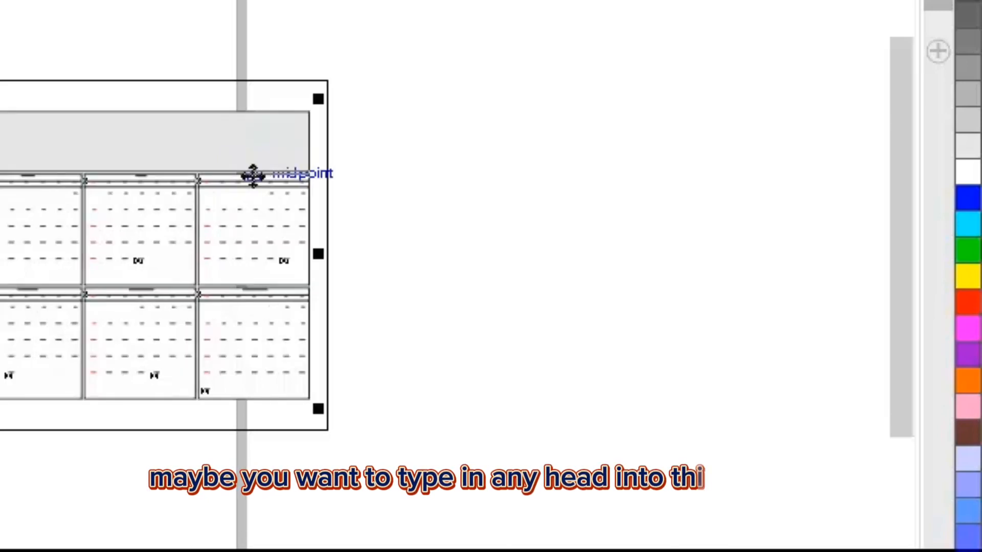
pyautogui.click(252, 176)
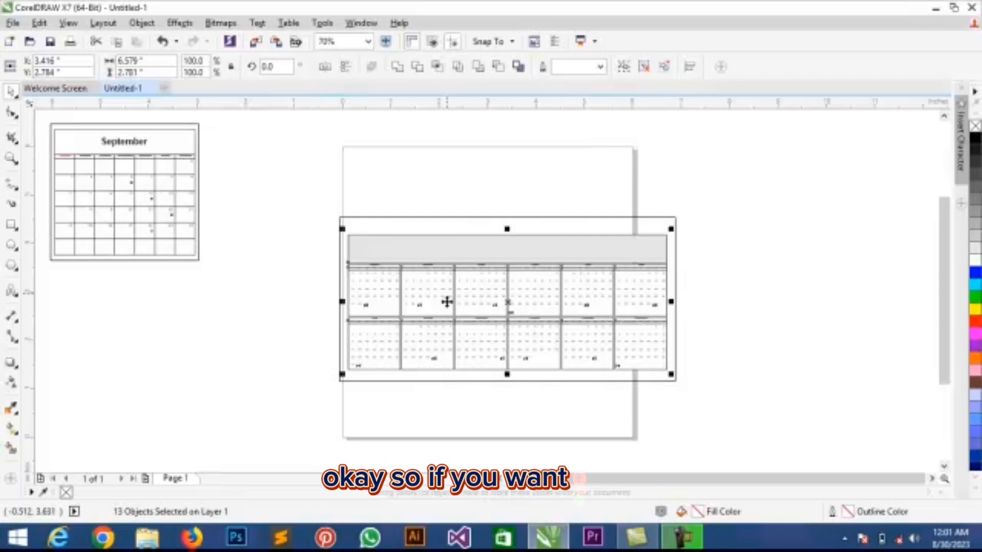
# Step: Move the enlarged year calendar slightly lower within the surrounding rectangle
pyautogui.press('z')
pyautogui.moveTo(284, 184); pyautogui.dragTo(722, 394)
pyautogui.press('space')
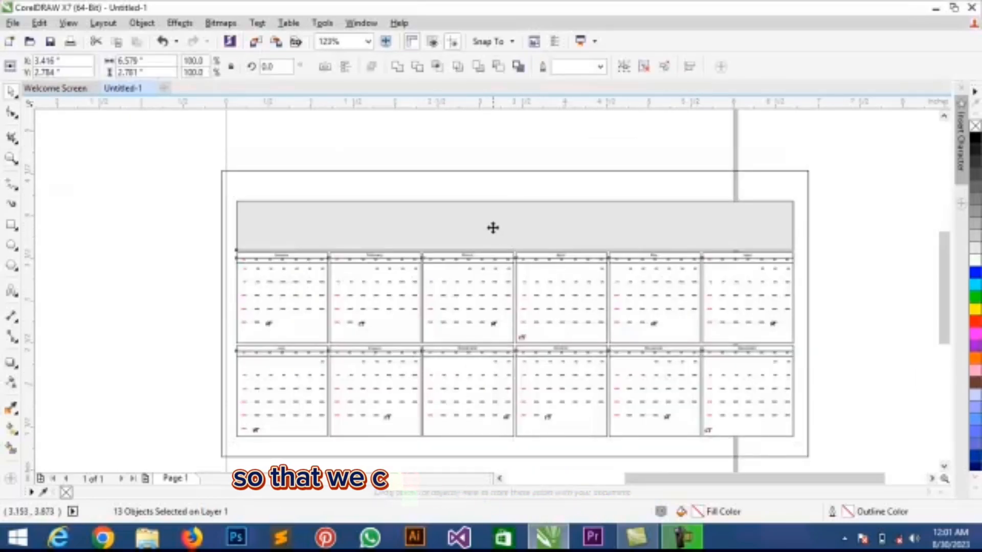
pyautogui.moveTo(492, 228); pyautogui.dragTo(494, 238)
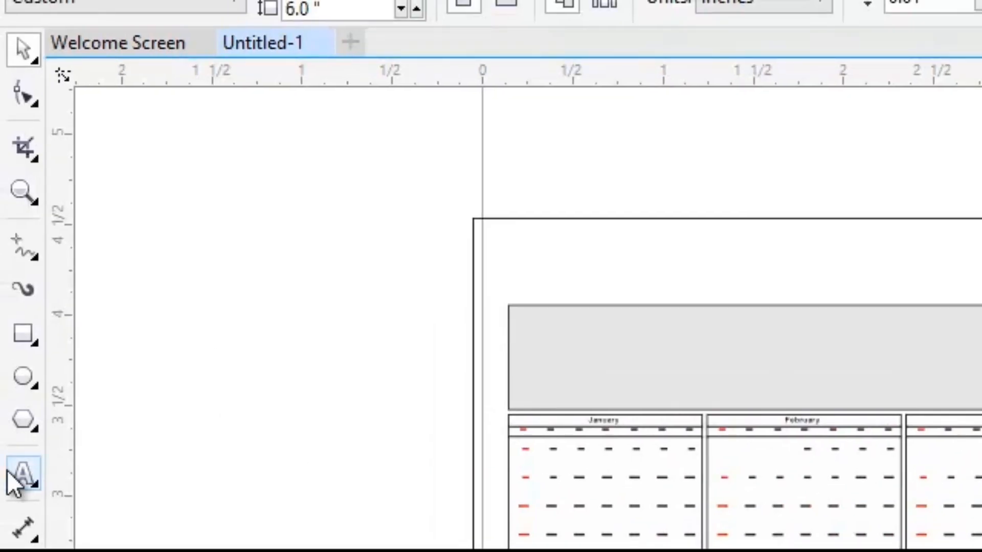
# Step: Add the artistic text "2023 CALENDER" beside the year calendar and keep it selected as an object
pyautogui.click(8, 472)
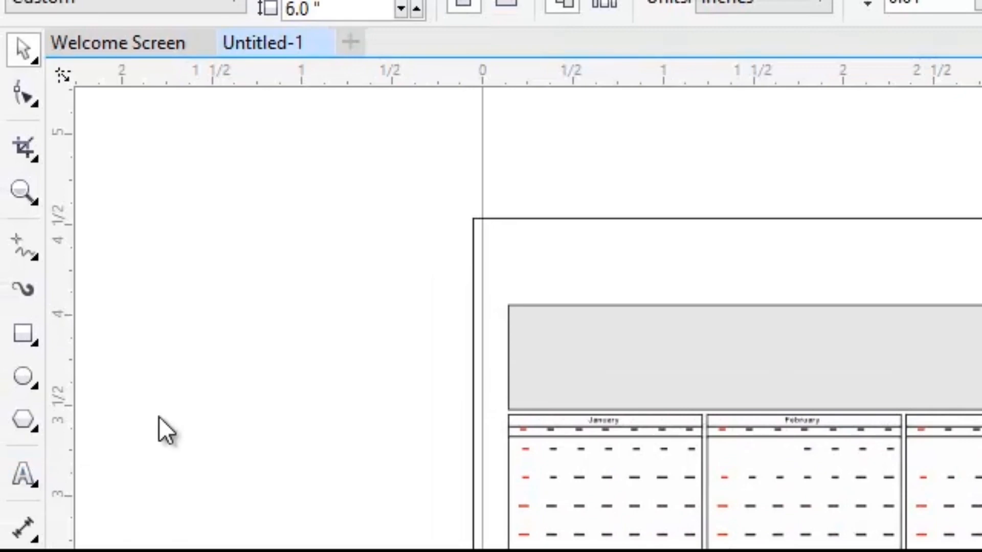
pyautogui.click(164, 378)
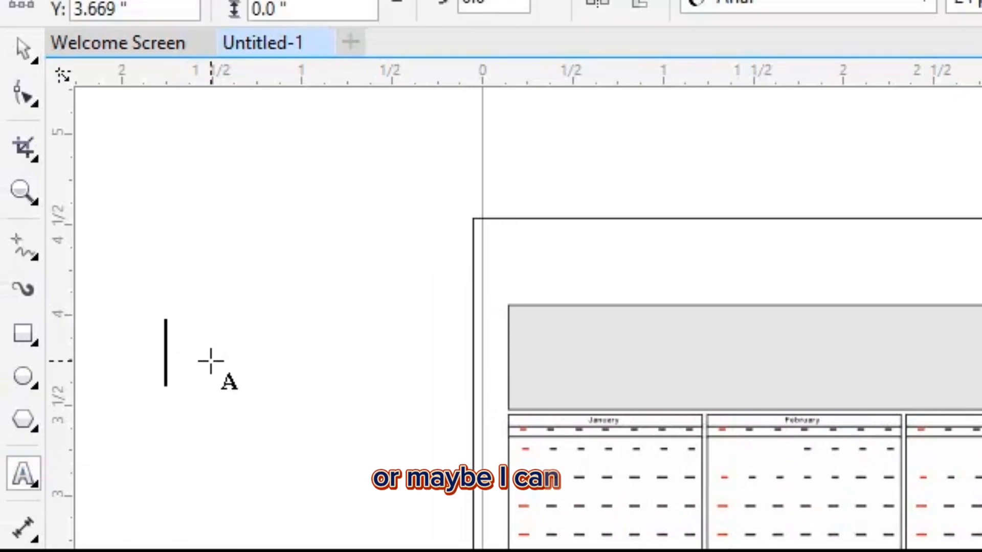
pyautogui.write('2023')
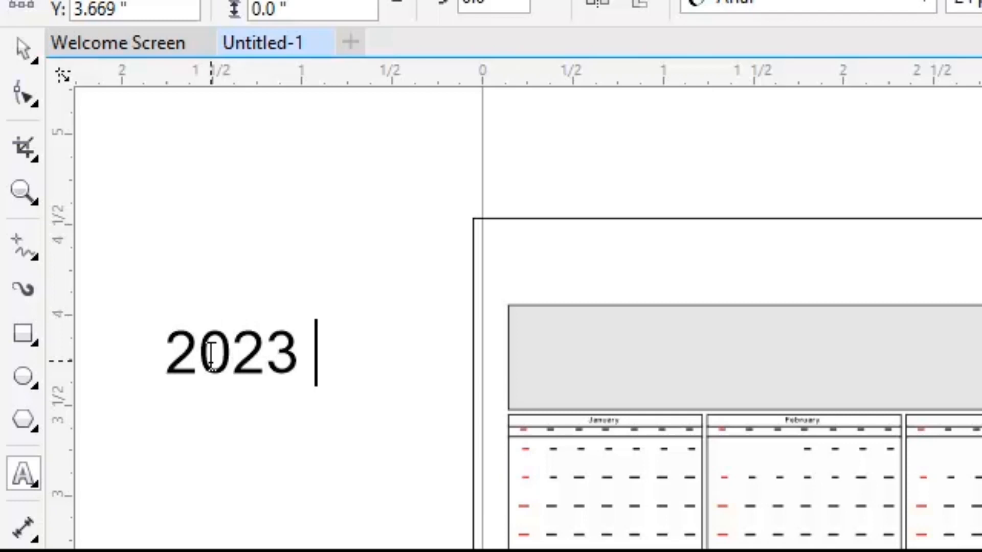
pyautogui.write(' CALENDER')
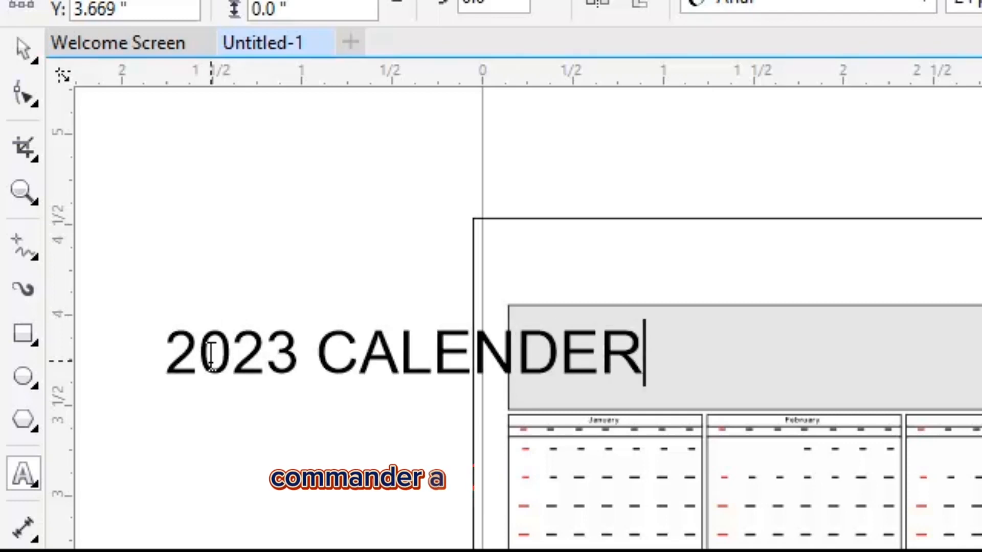
pyautogui.hotkey('ctrl', 'space')
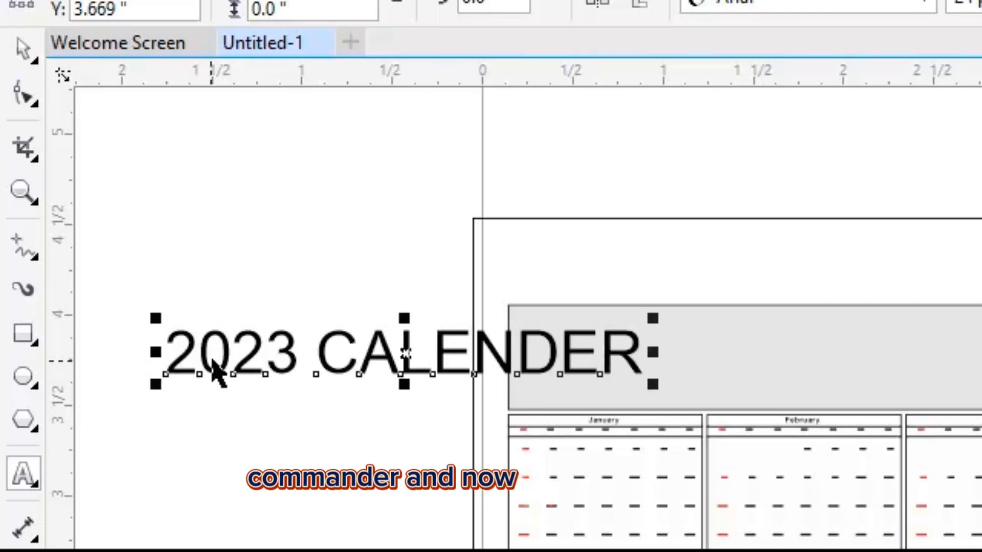
# Step: Set the heading's font to Poppins Bold and place it centrally in the gray band above the months
pyautogui.click(802, 6)
pyautogui.moveTo(786, 106)
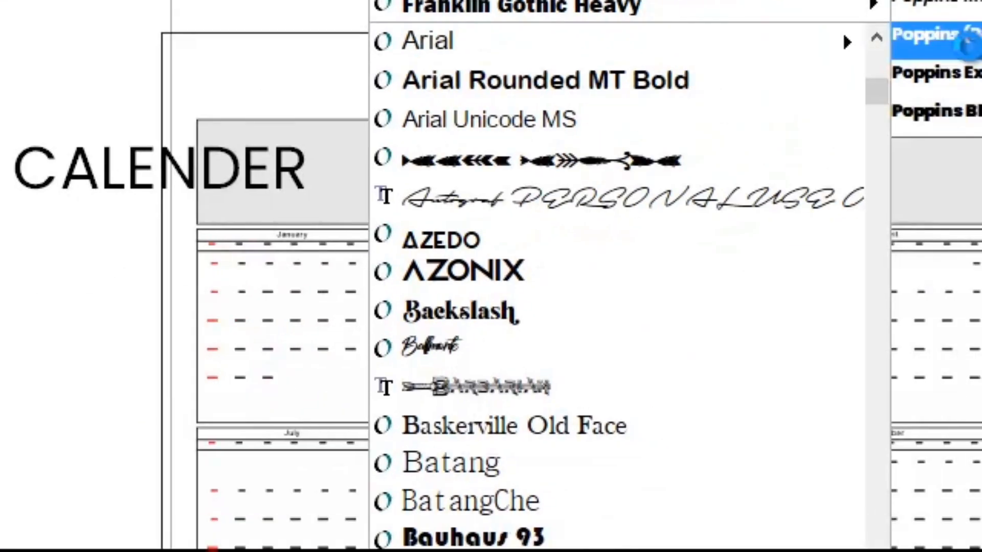
pyautogui.click(966, 37)
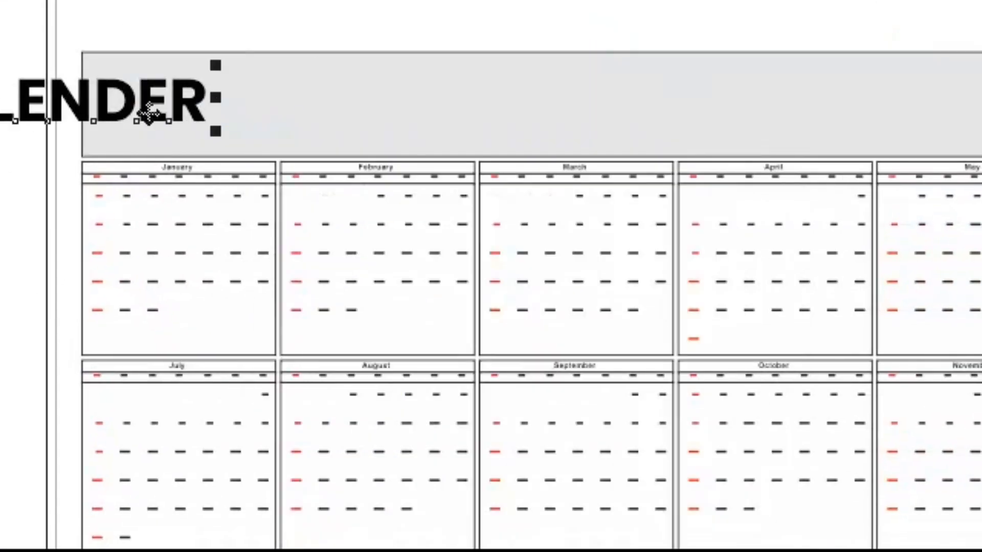
pyautogui.moveTo(299, 105); pyautogui.dragTo(813, 117)
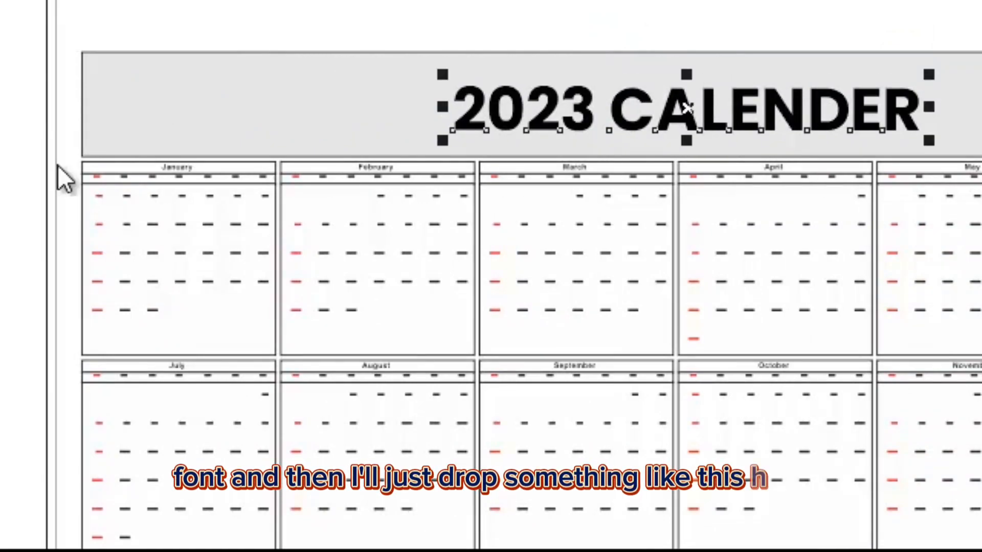
# Step: Examine the January grid's dates up close, return to the whole calendar and deselect the heading
pyautogui.press('z')
pyautogui.moveTo(28, 148); pyautogui.dragTo(242, 275)
pyautogui.click(318, 306)
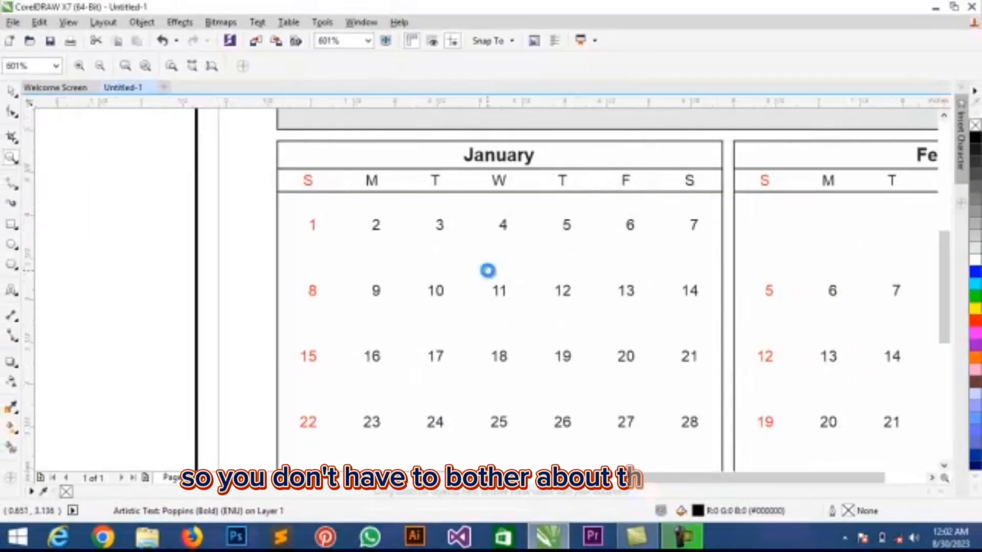
pyautogui.press('F3')
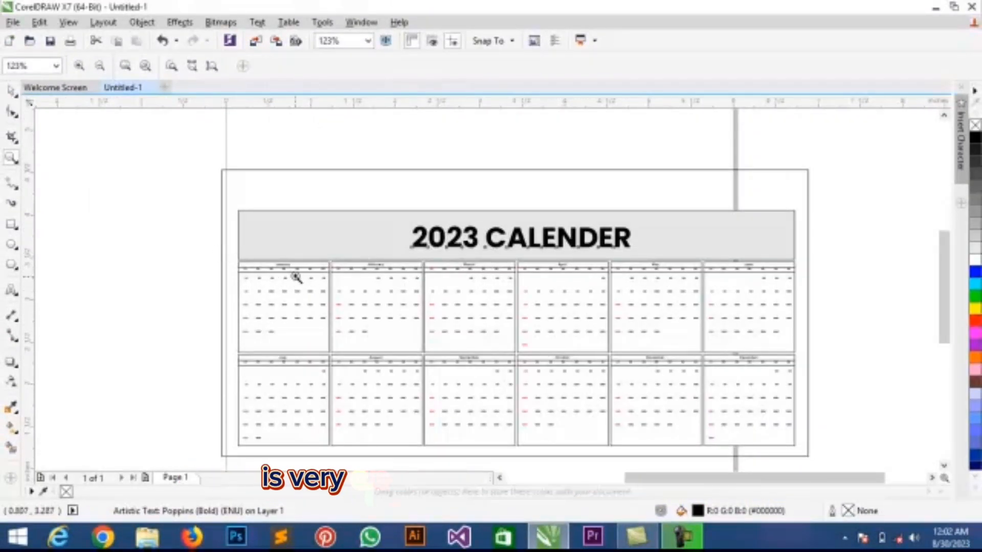
pyautogui.press('space')
pyautogui.click(169, 247)
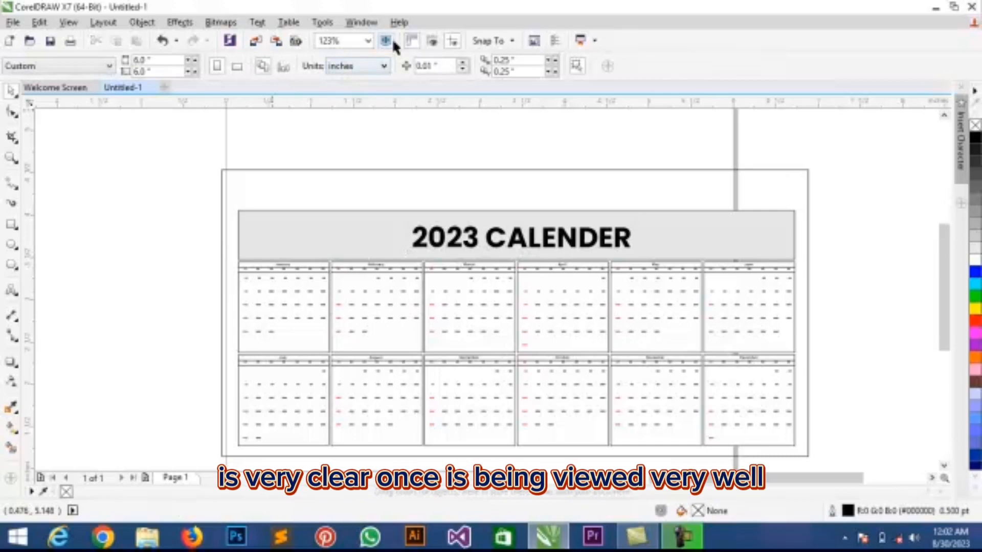